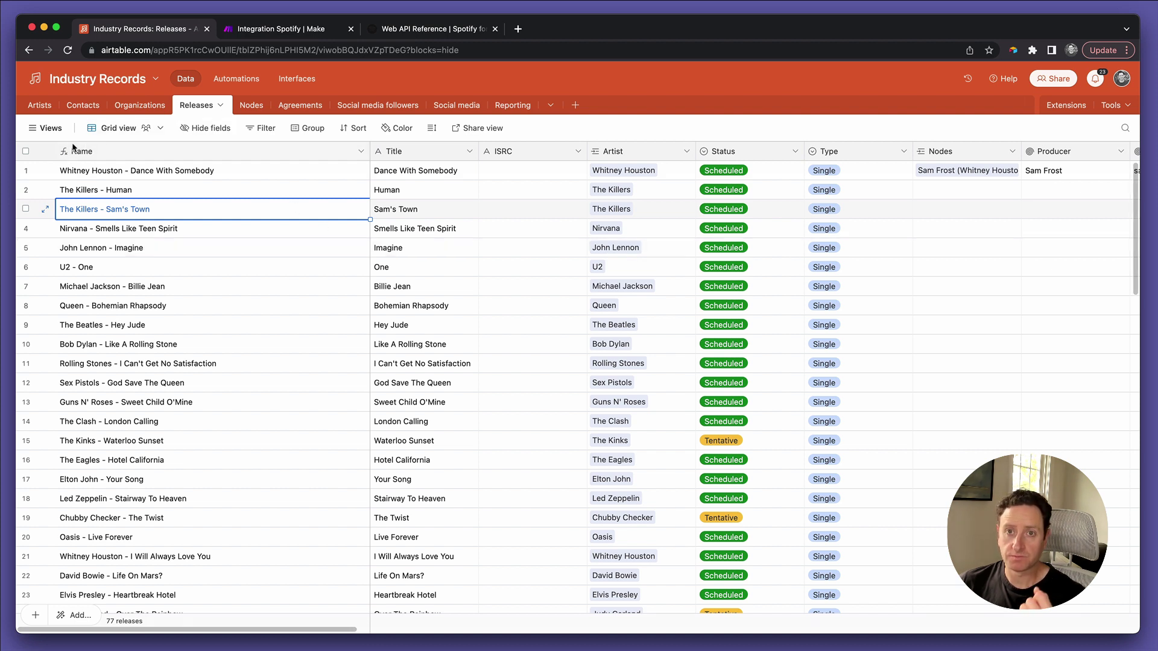
Step: Create a collaborative grid view named "ISRC data" in the Releases table
mouse_move(59, 139)
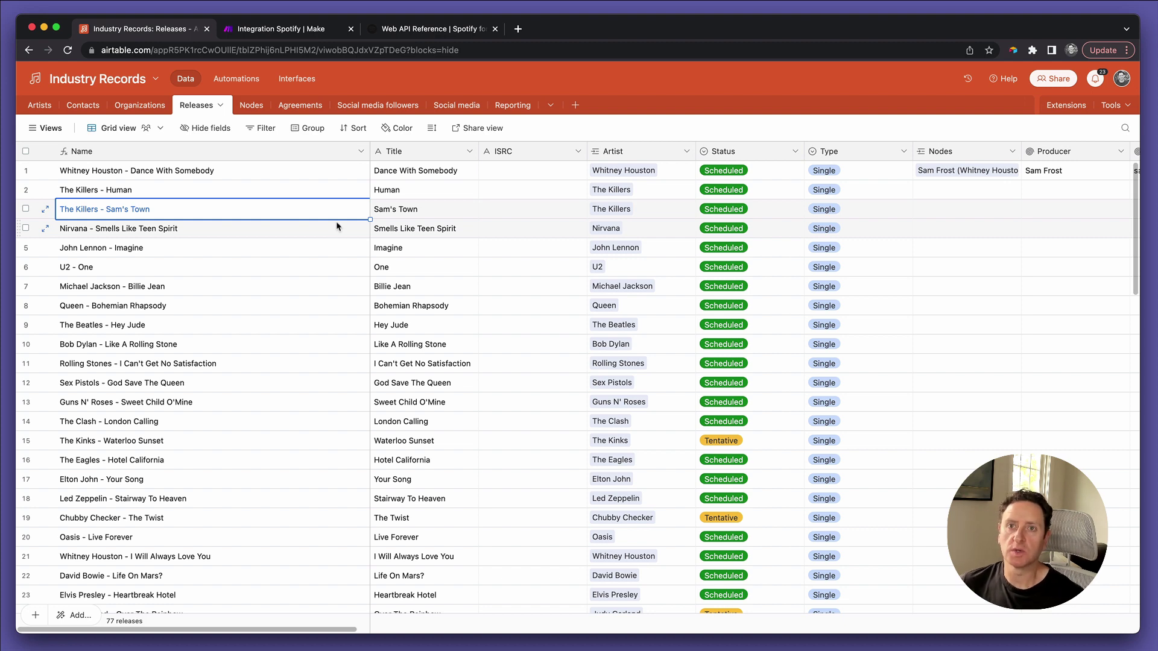
click(55, 129)
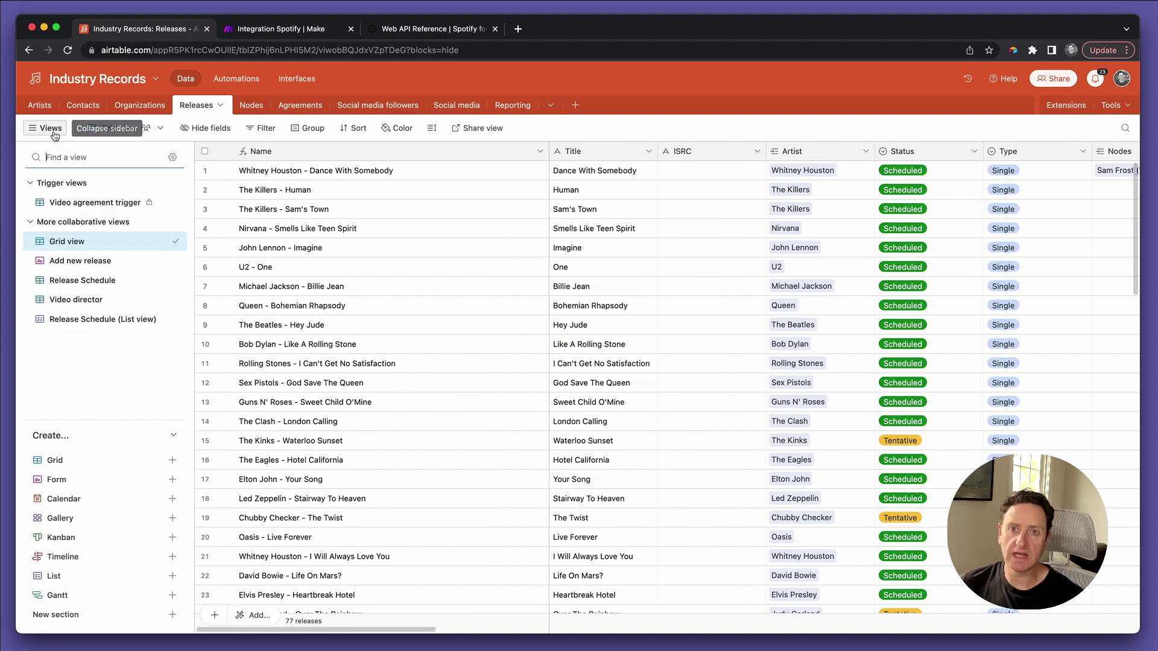
click(79, 471)
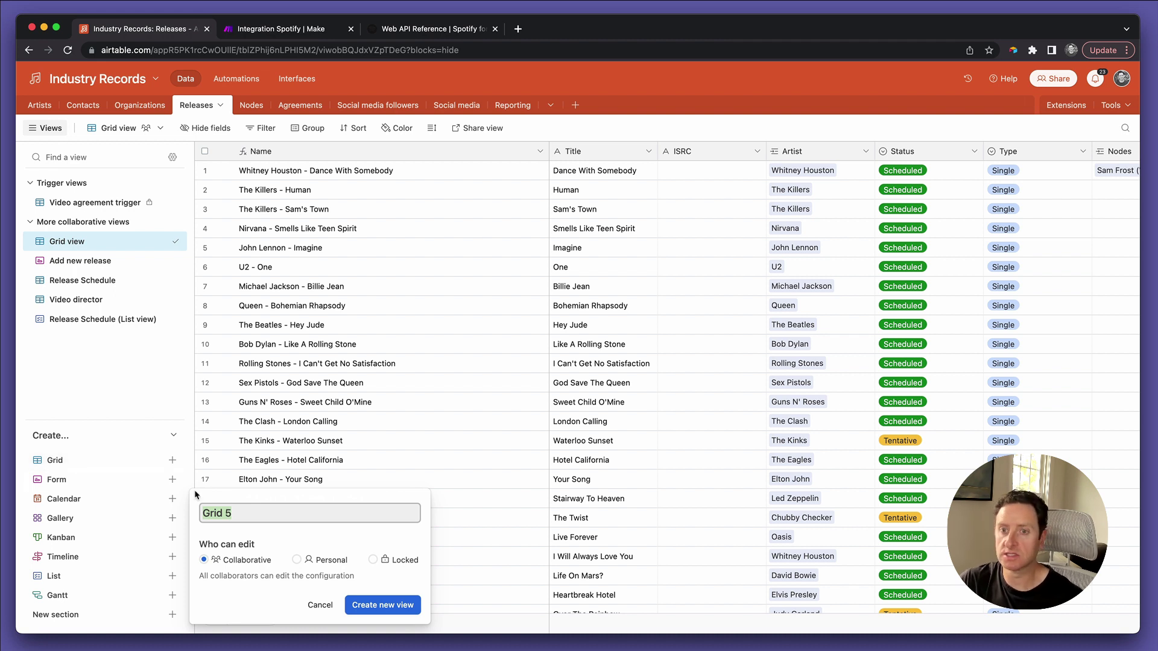
text(IS)
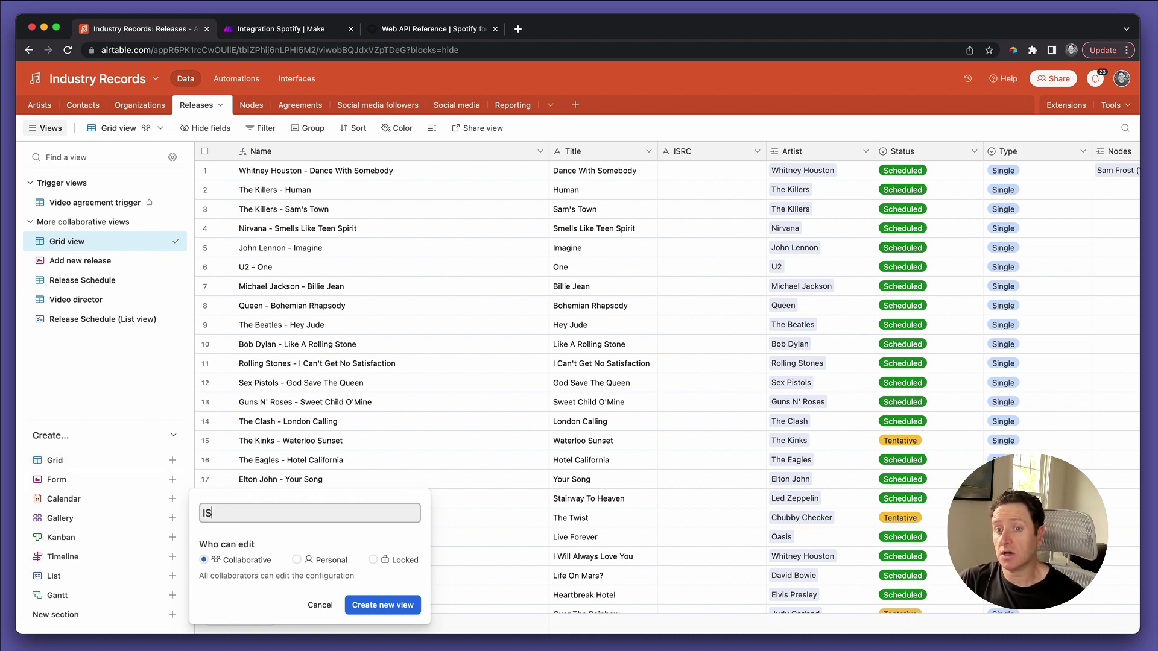
text(RC data)
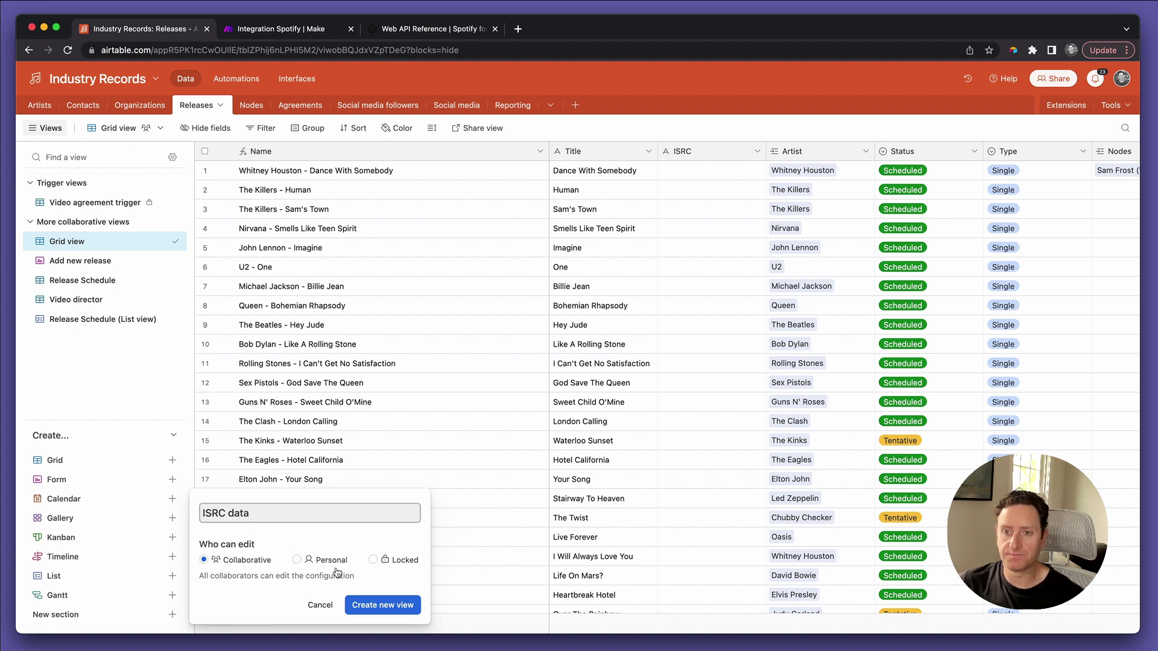
click(376, 606)
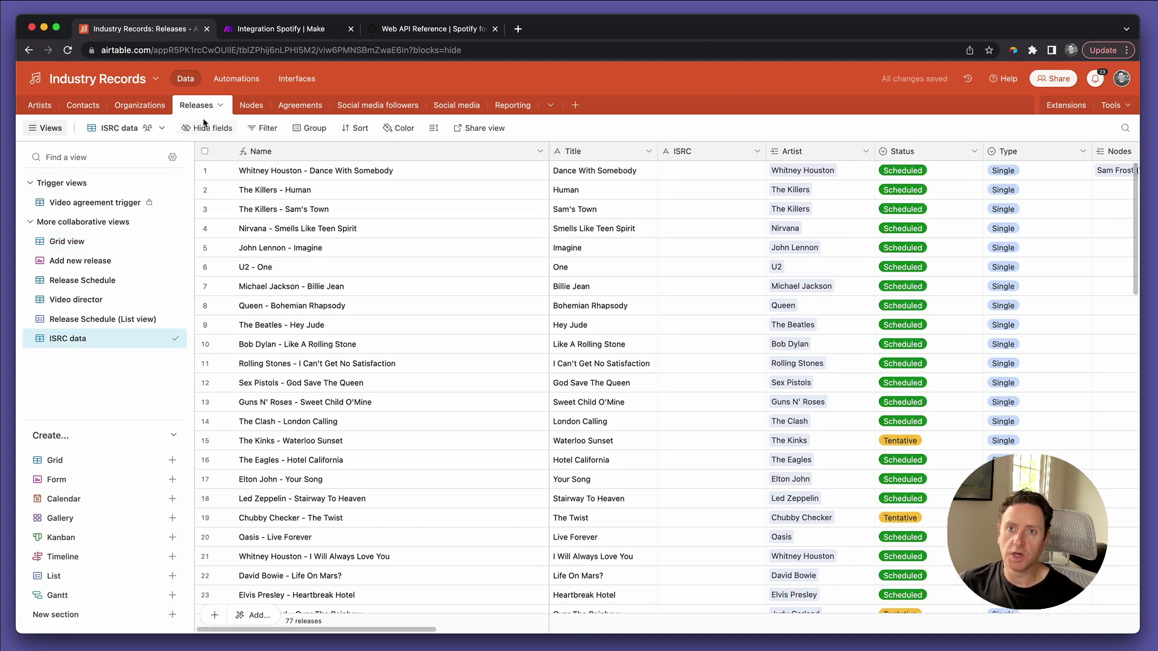
Step: Hide every field in the ISRC data view except Name and ISRC, and narrow the Name column
click(199, 128)
click(250, 520)
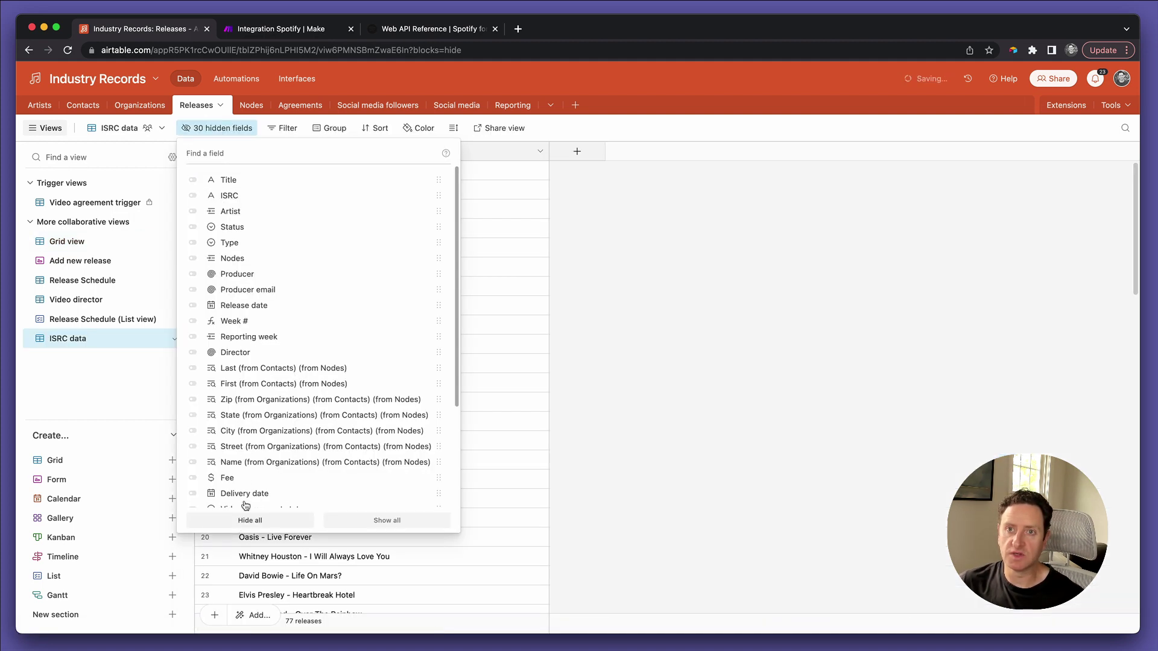
click(213, 183)
click(218, 195)
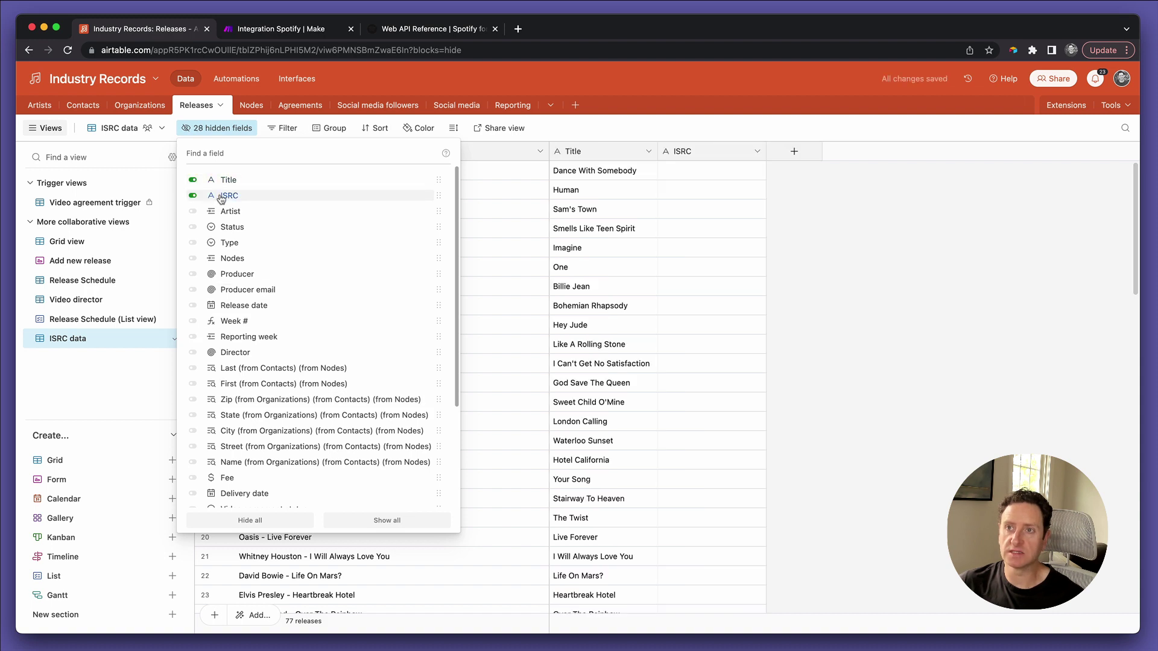
click(231, 181)
click(645, 244)
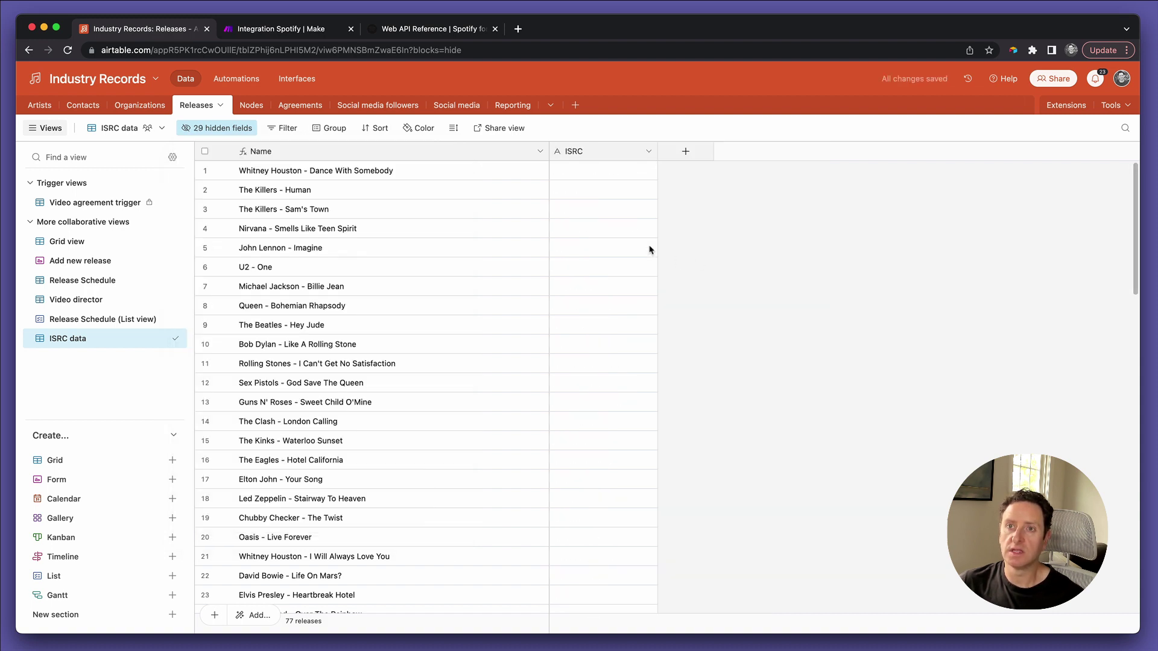
drag(546, 152, 469, 153)
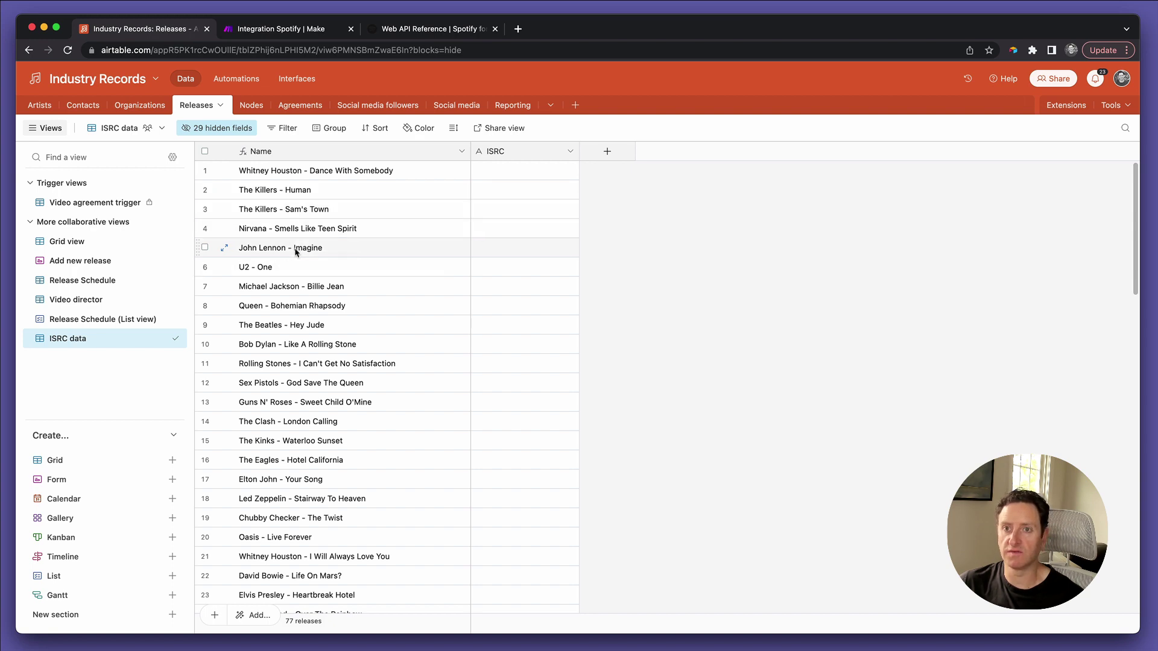
scroll(312, 340, down, 10)
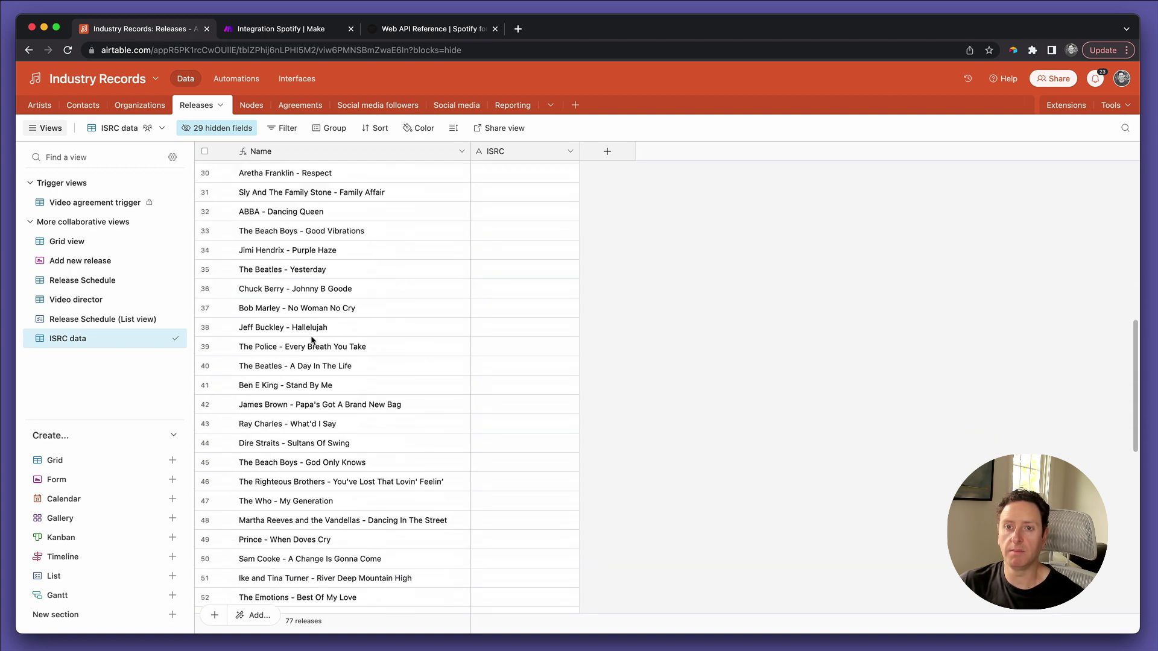
scroll(312, 339, up, 10)
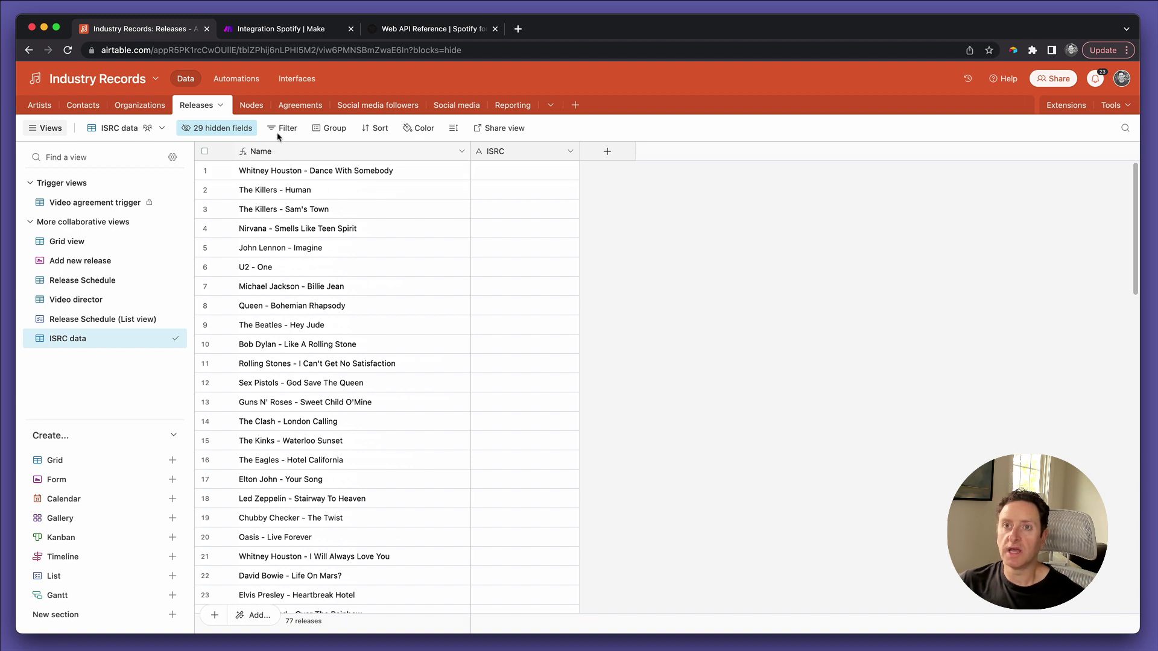
Step: Switch to the Integration Spotify scenario in Make and delete its existing Spotify Search Tracks module
click(279, 34)
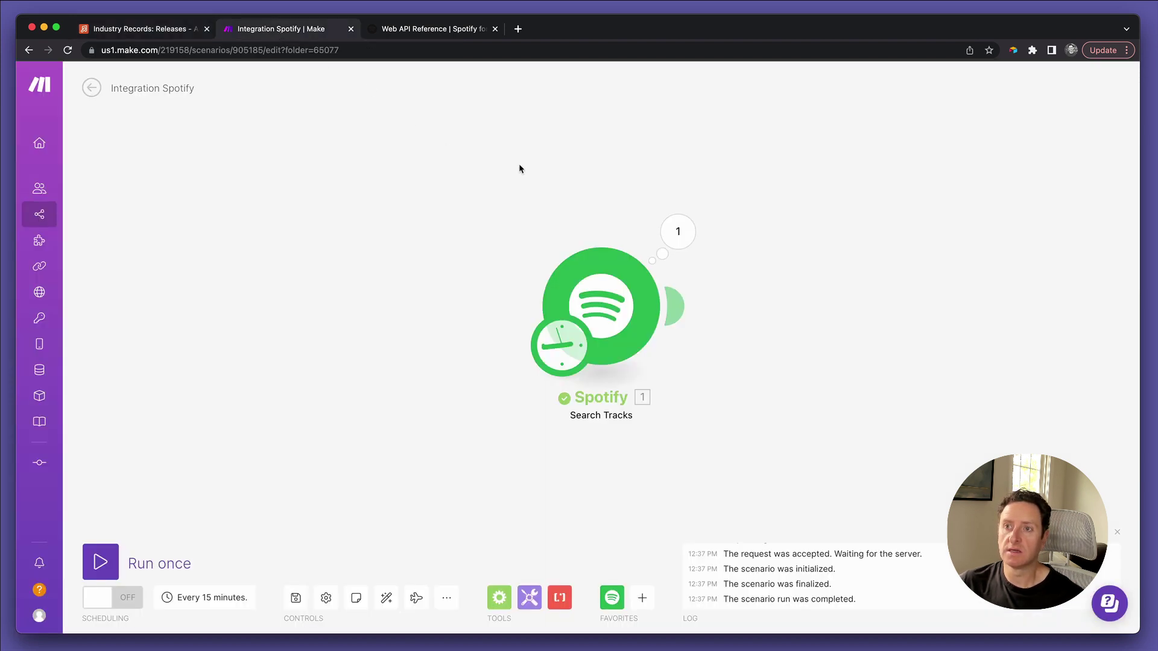
right_click(610, 315)
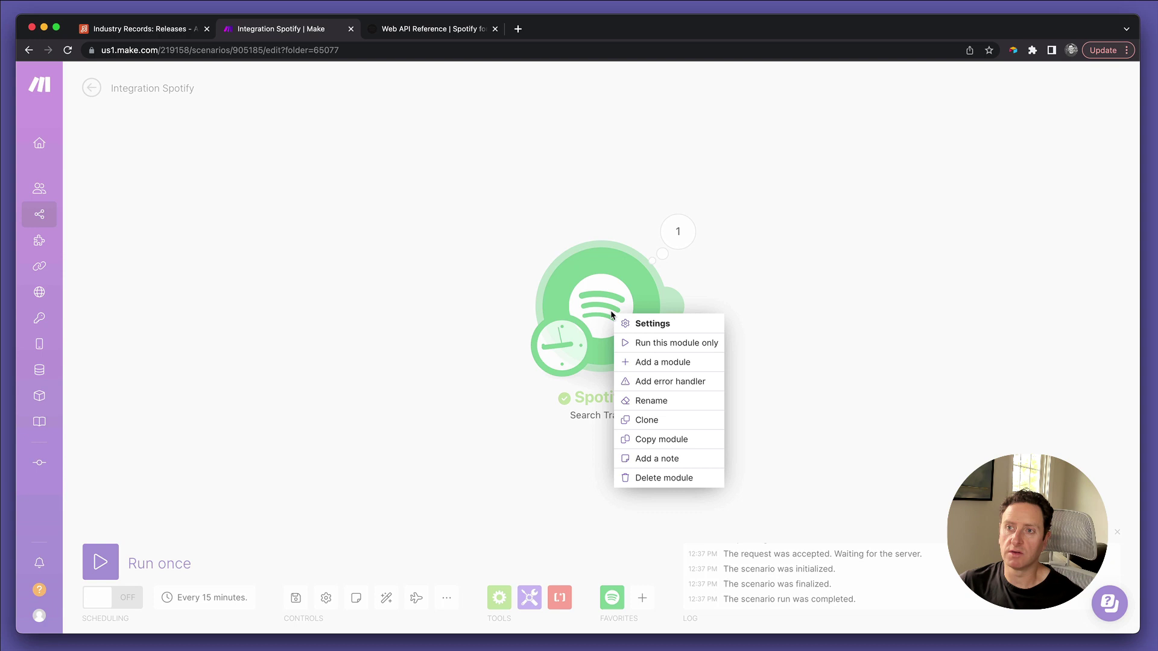
click(654, 478)
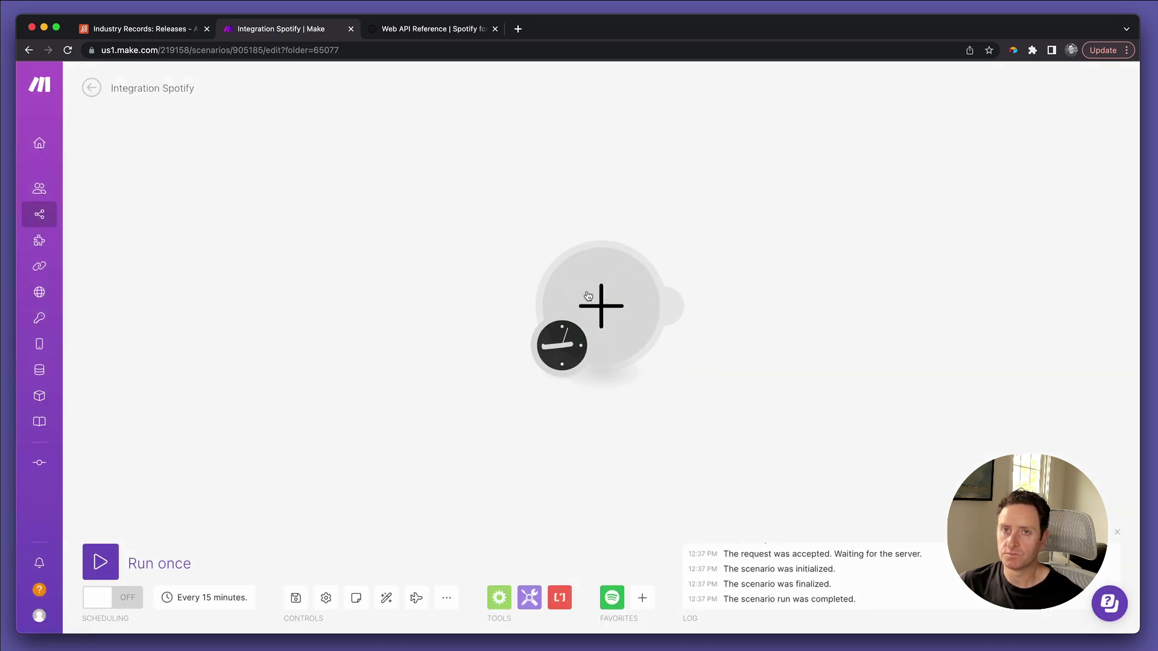
Step: Add a Spotify Search Tracks module to the empty scenario and close its settings without configuring it
click(603, 309)
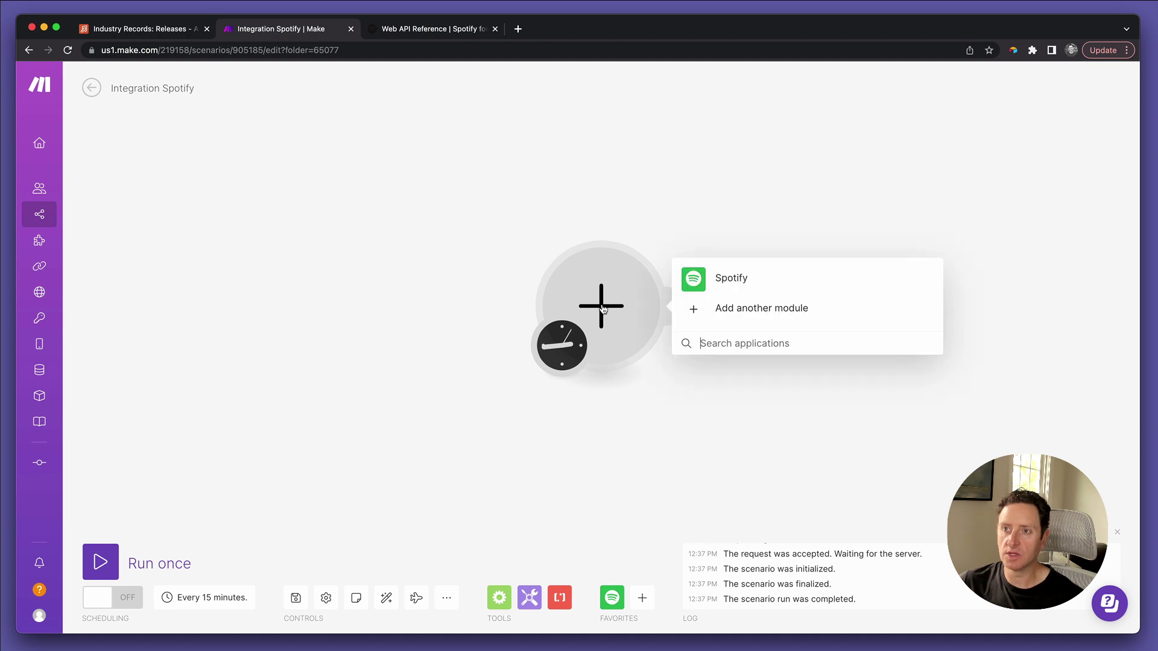
click(731, 278)
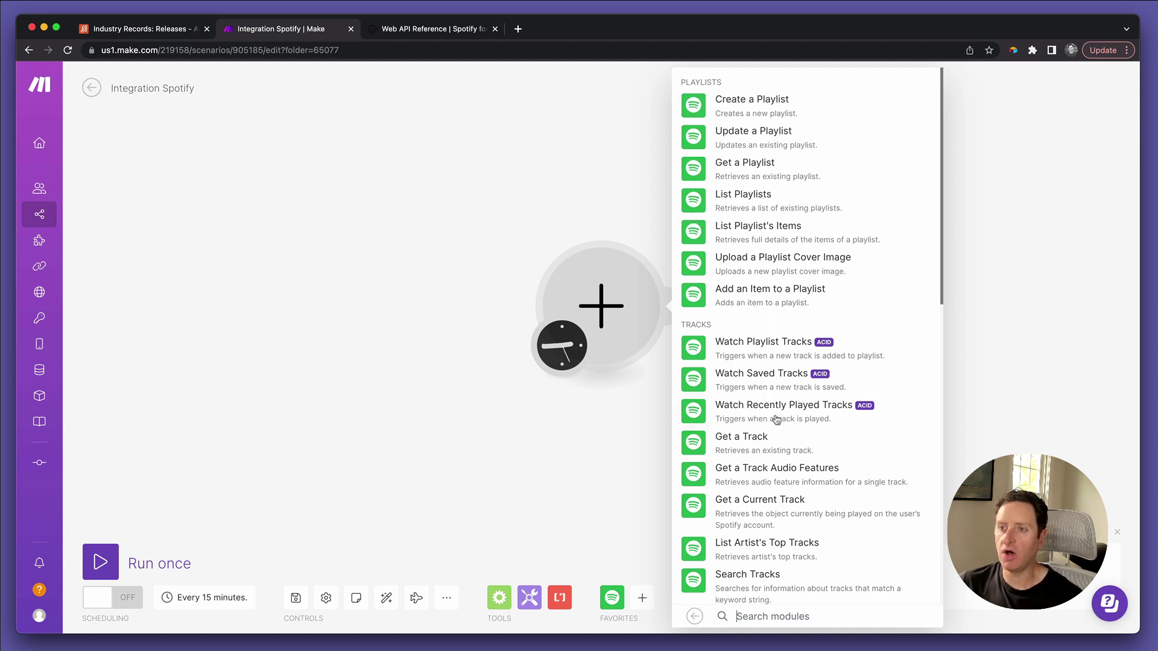
scroll(784, 451, down, 3)
scroll(784, 451, down, 1)
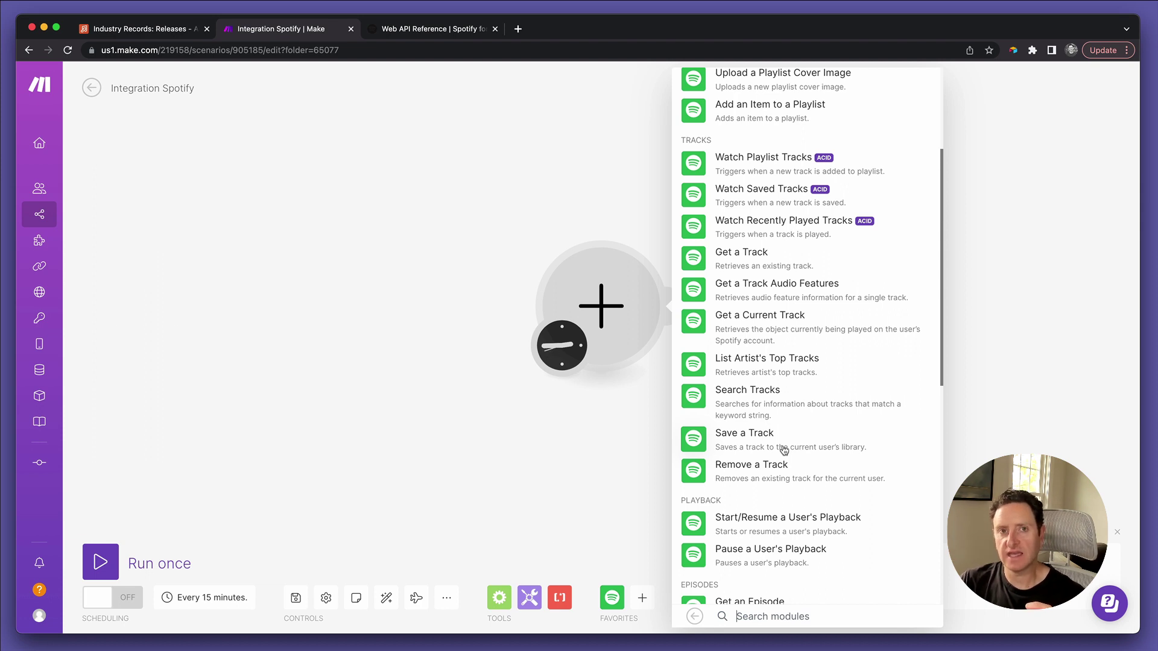
scroll(784, 449, down, 2)
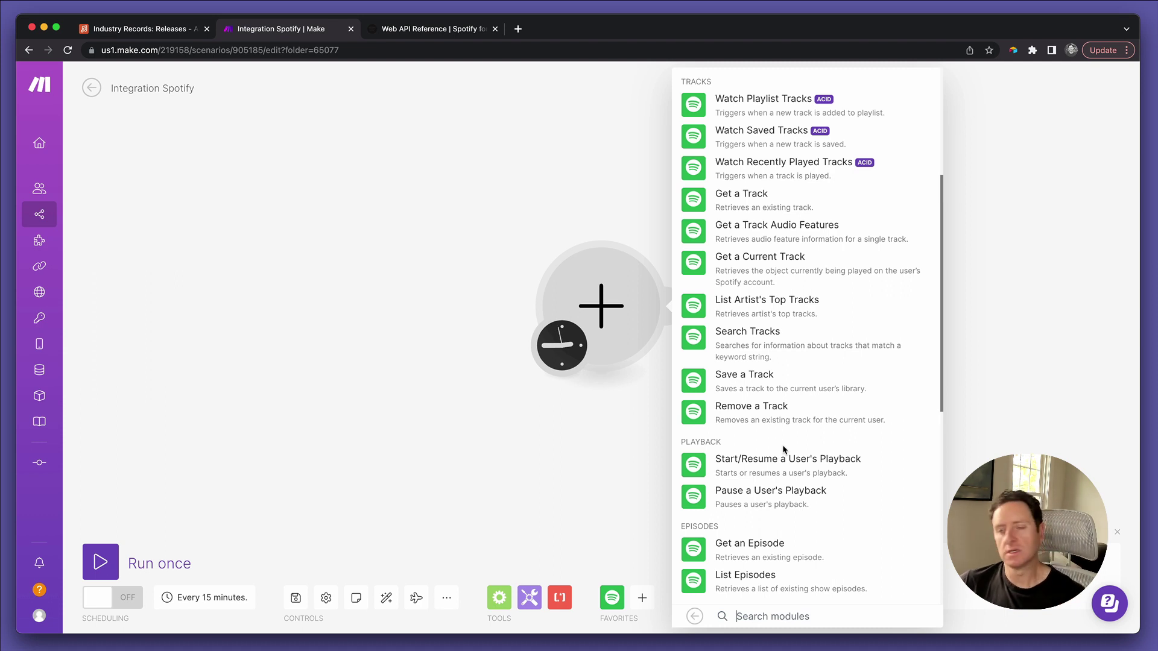
scroll(840, 481, up, 4)
scroll(843, 482, down, 2)
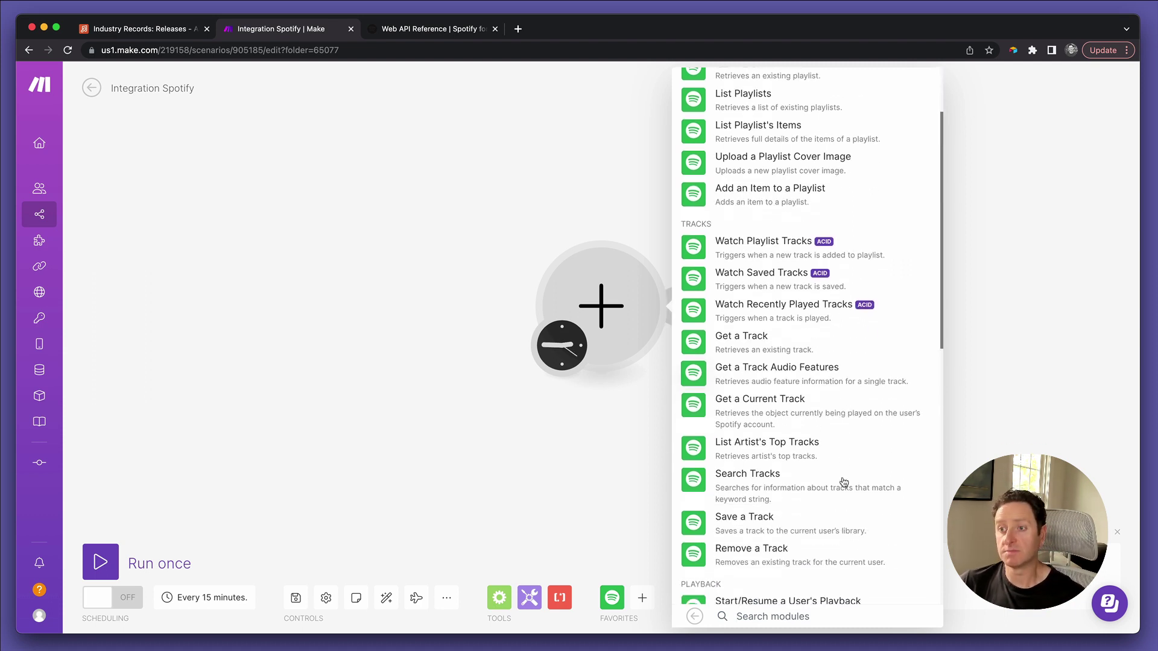
scroll(844, 483, down, 1)
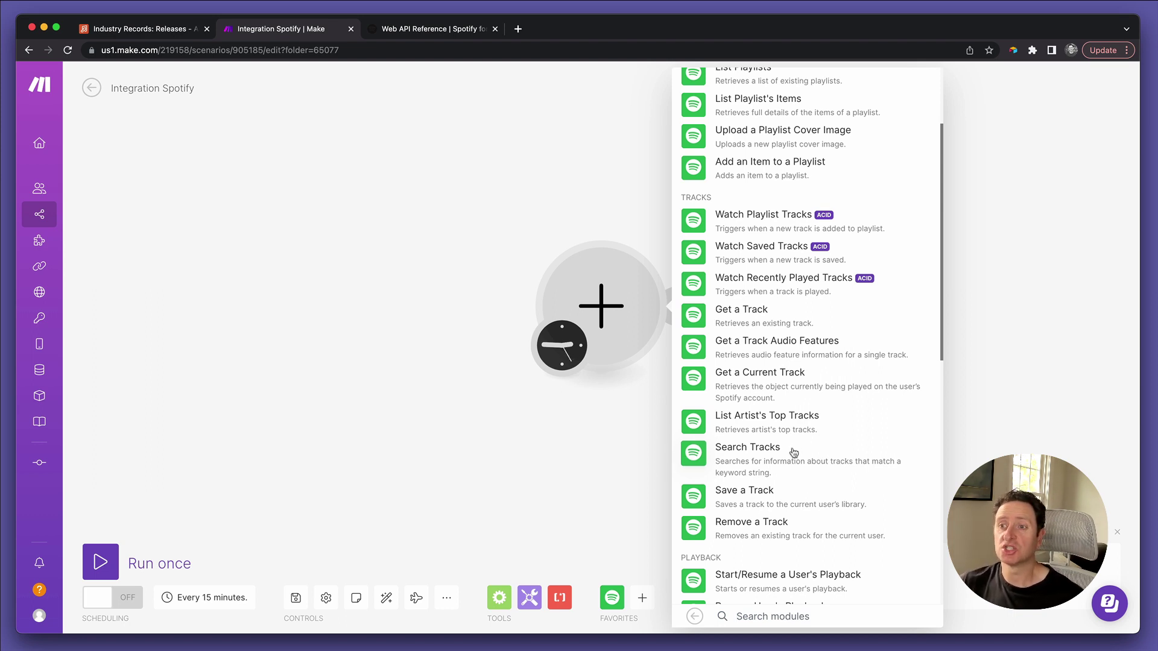
scroll(792, 455, down, 3)
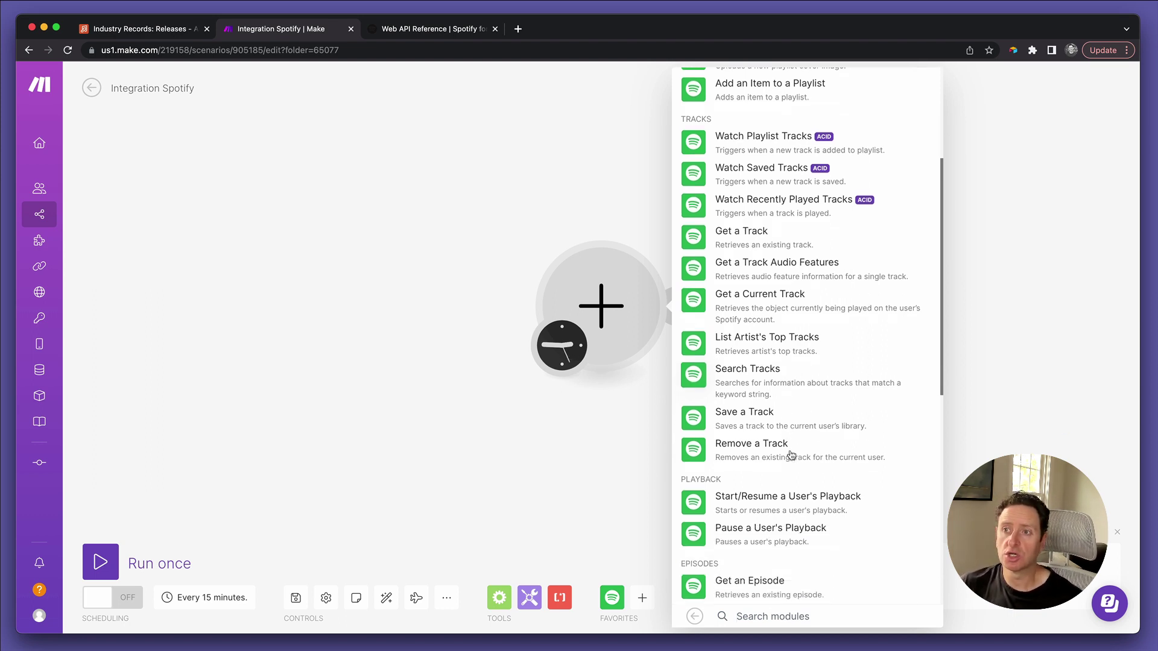
click(754, 368)
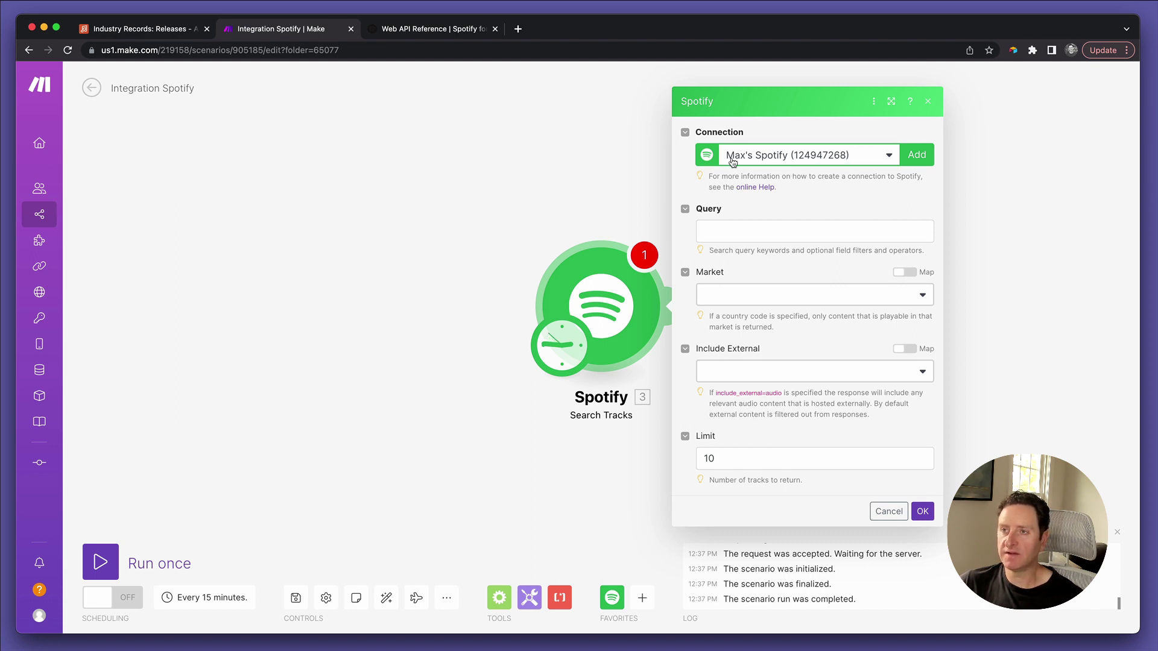
click(404, 294)
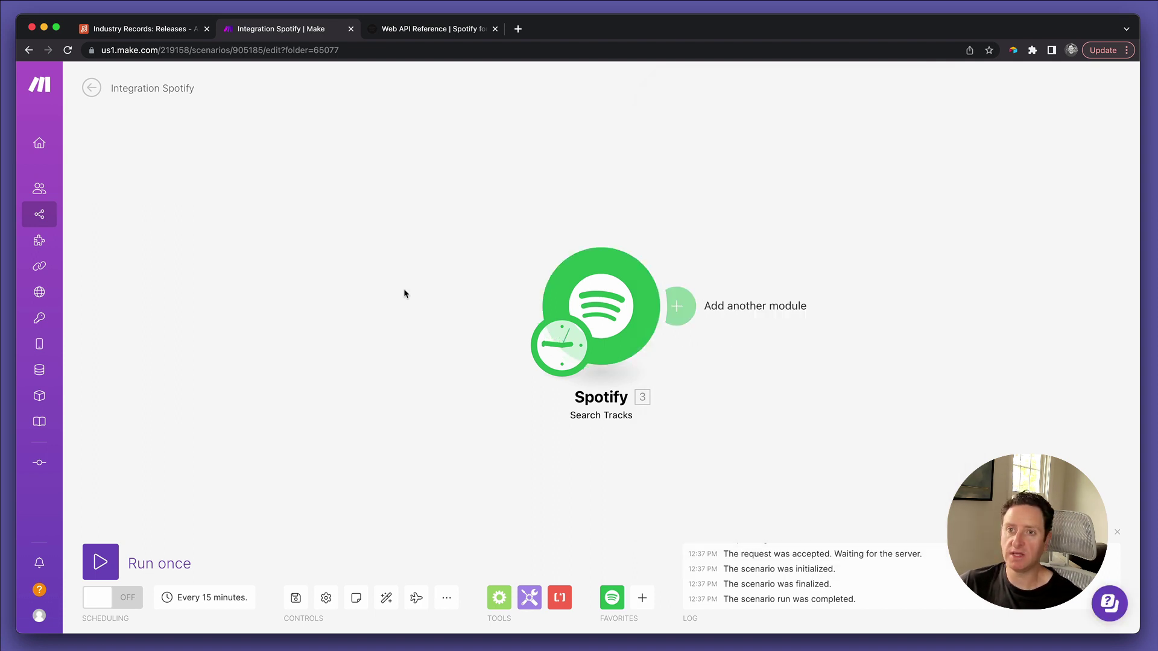
Step: Add an Airtable Search Records module and connect it automatically to the scenario flow with the Spotify module
click(404, 294)
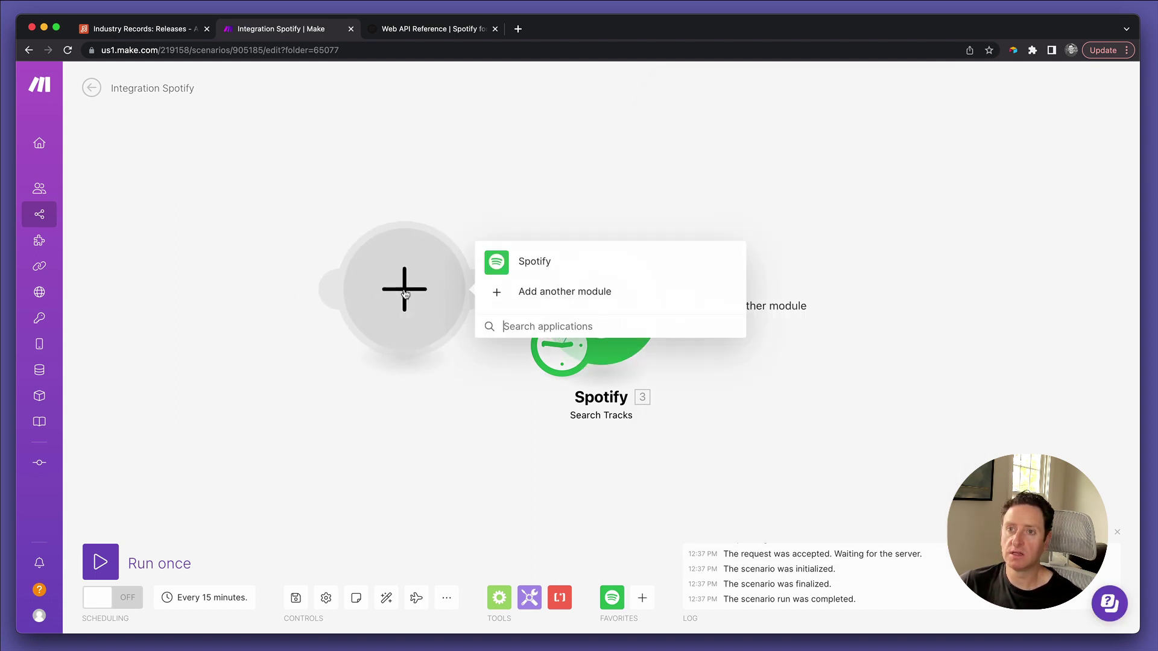
click(552, 295)
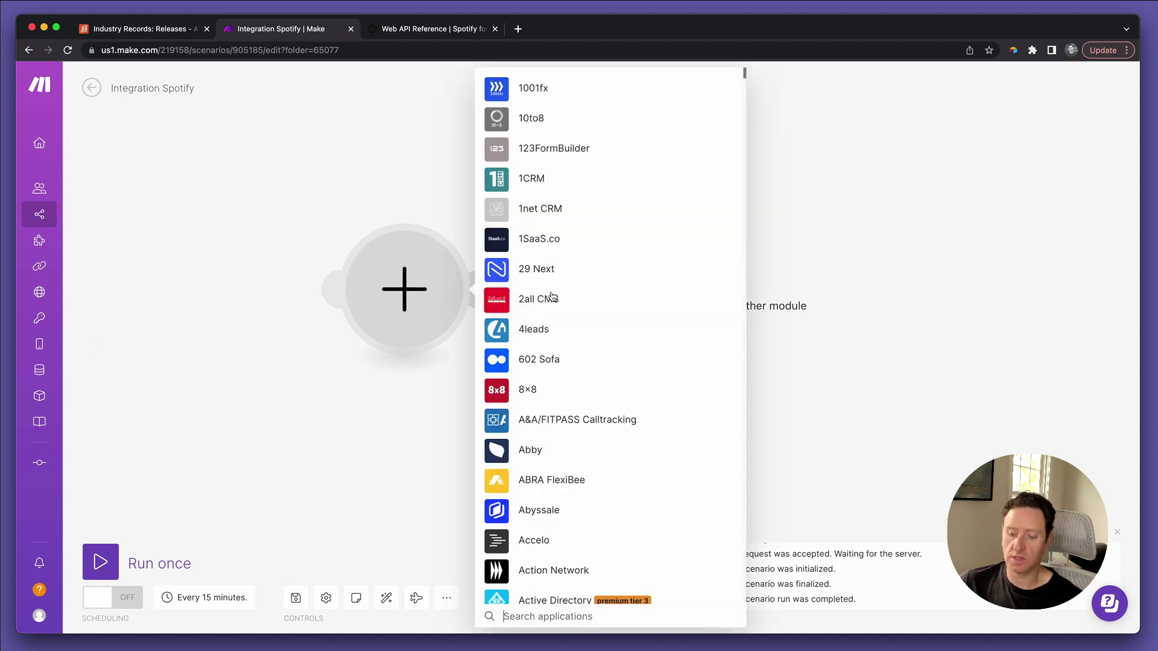
text(Air)
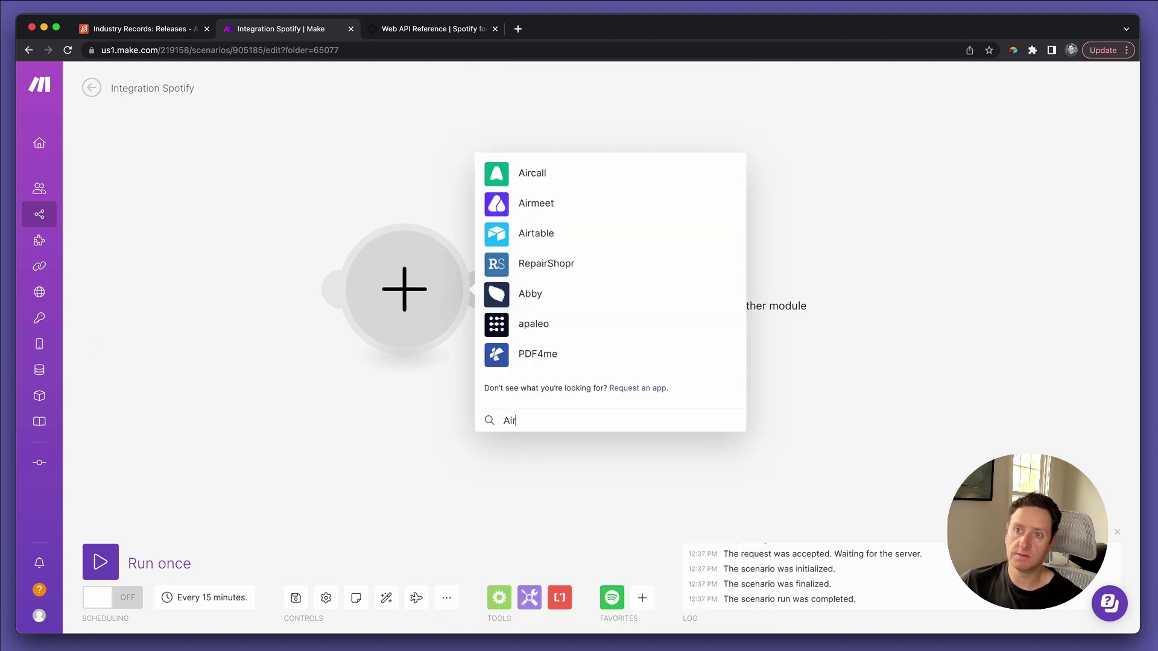
click(541, 243)
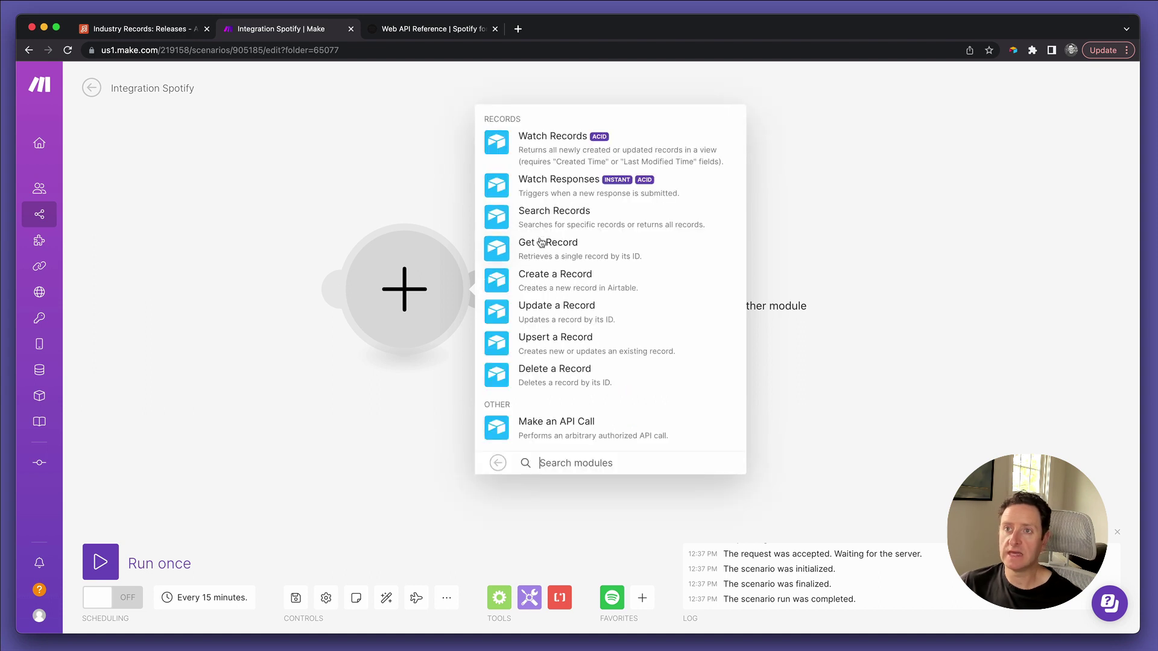
click(563, 218)
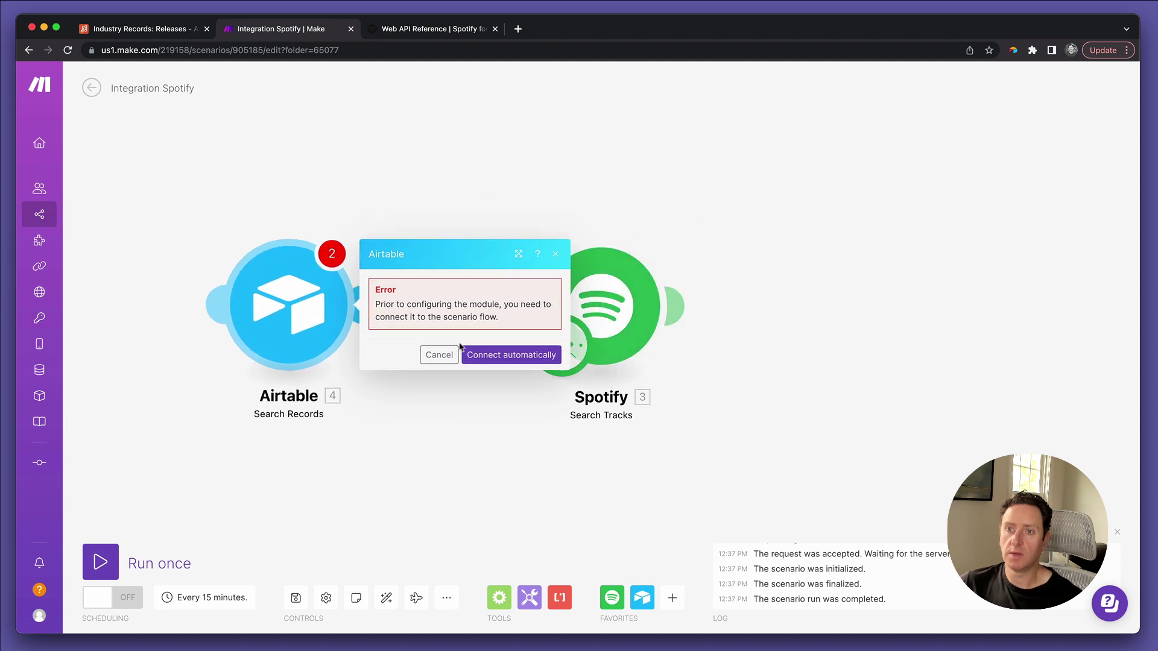
click(471, 356)
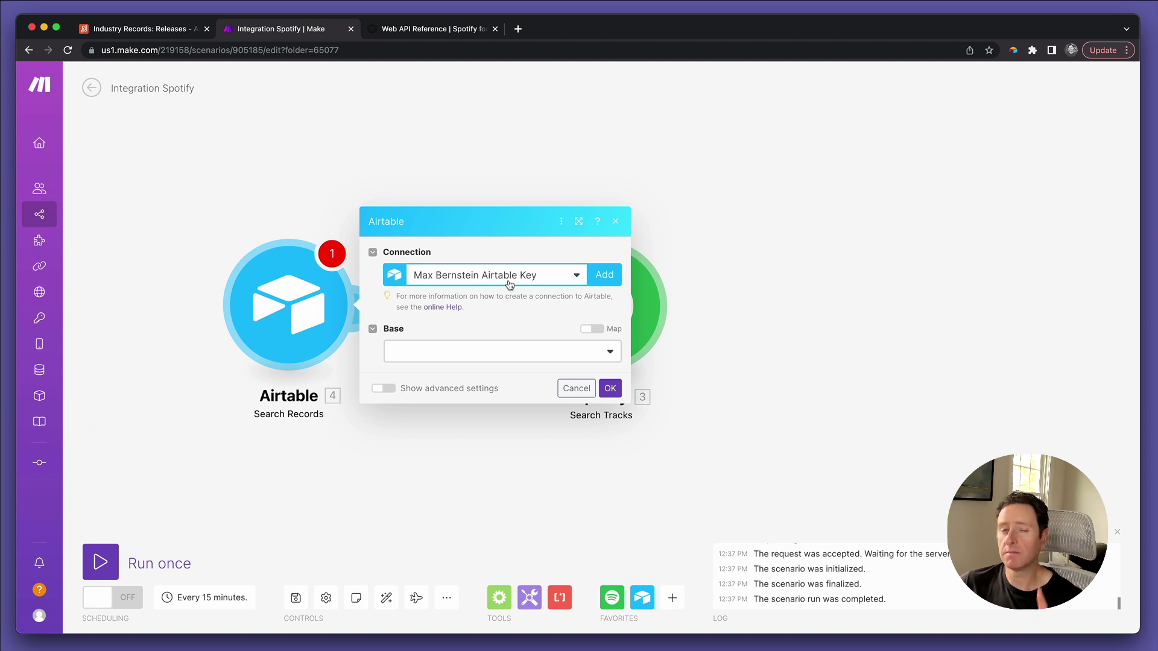
Step: Set up a new Airtable OAuth connection named "Industry Records" for the Search Records module and save it to request authorization
click(510, 279)
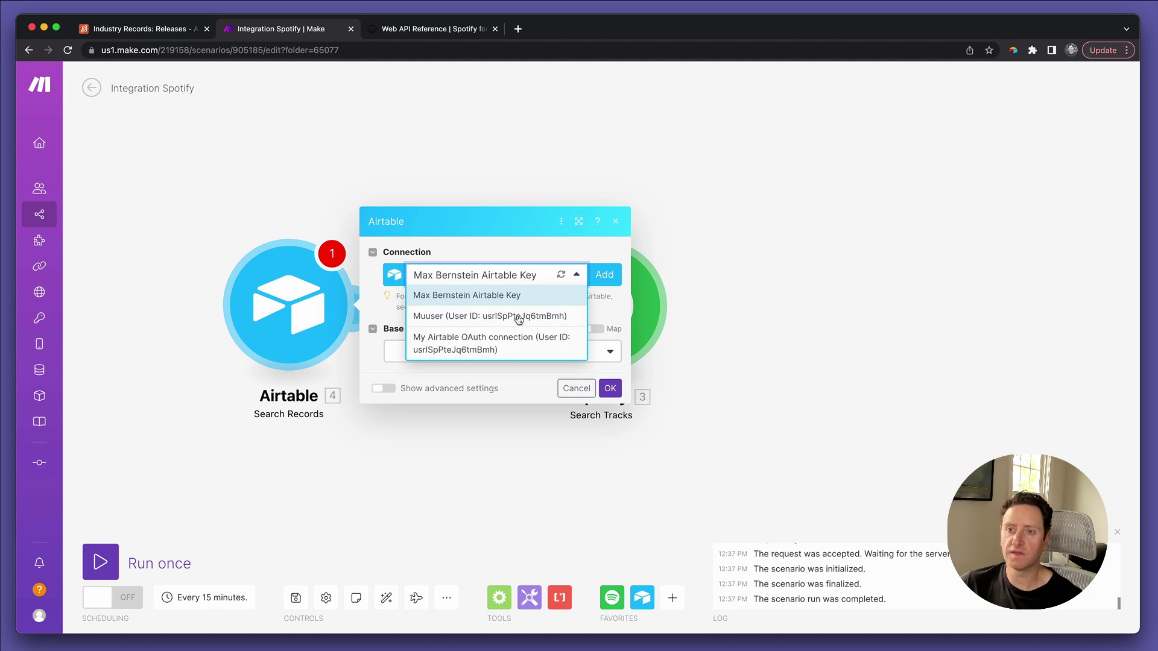
click(605, 276)
click(668, 279)
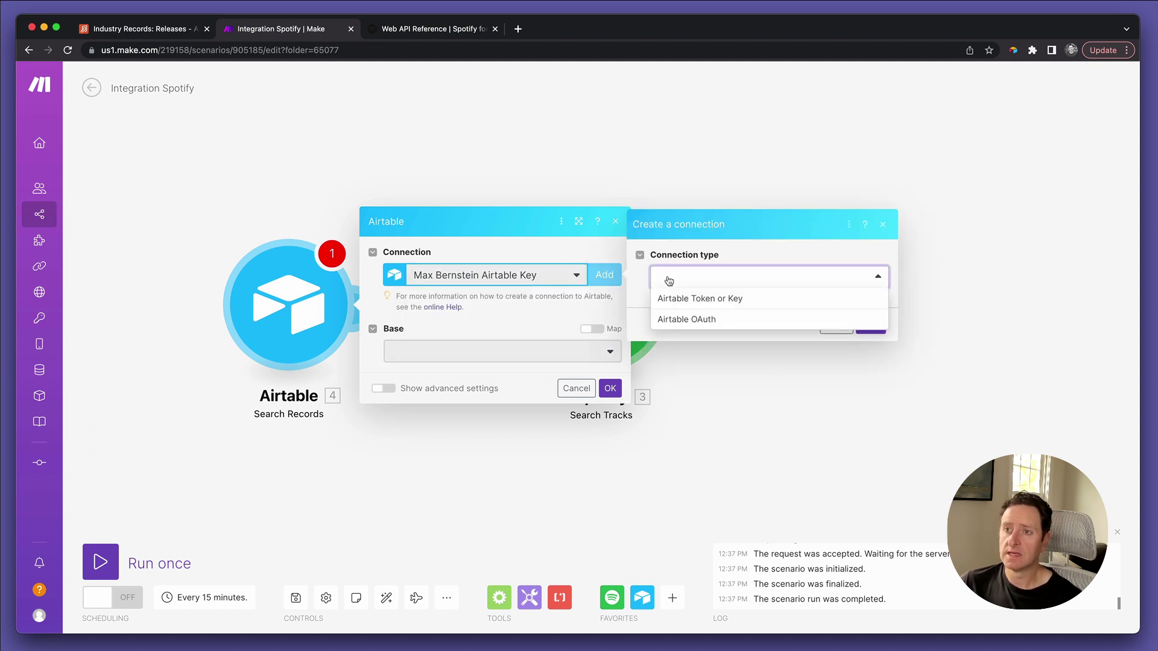
click(685, 319)
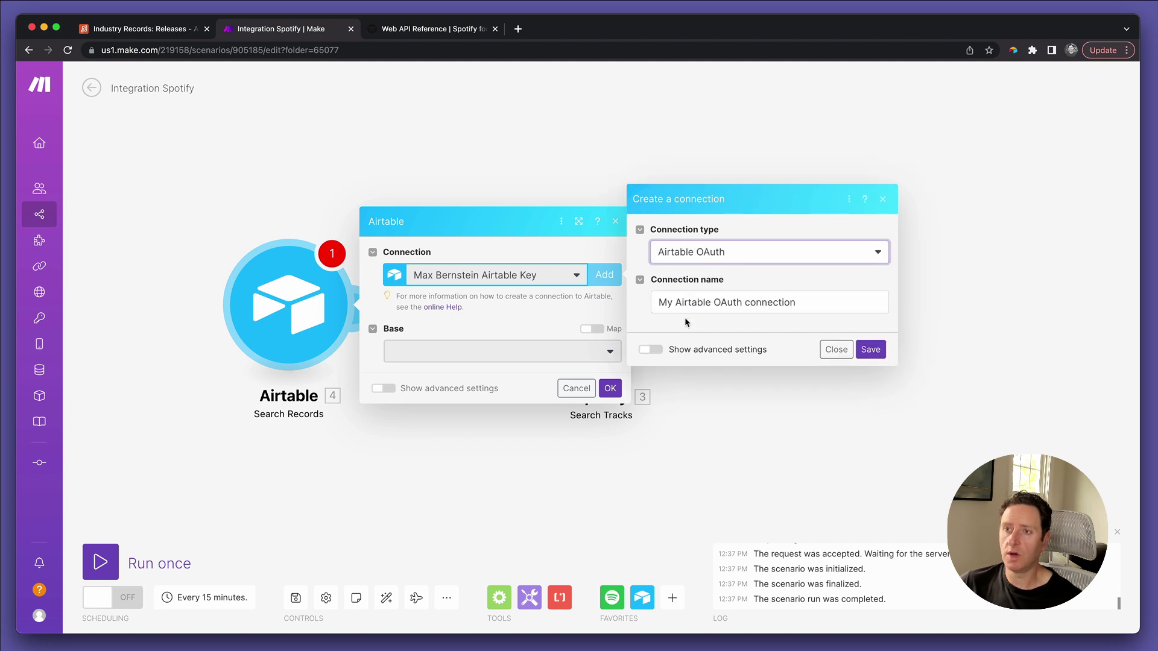
triple_click(767, 302)
text(Industry )
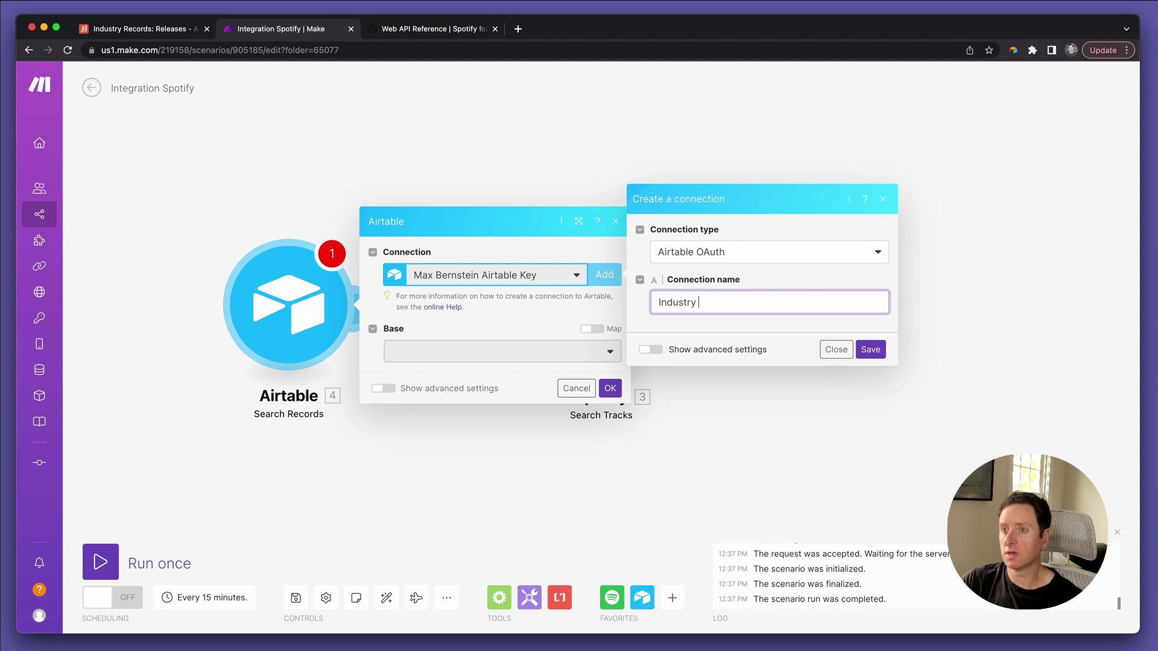
text(Record)
key(BackSpace)
key(BackSpace)
text(cords)
click(867, 349)
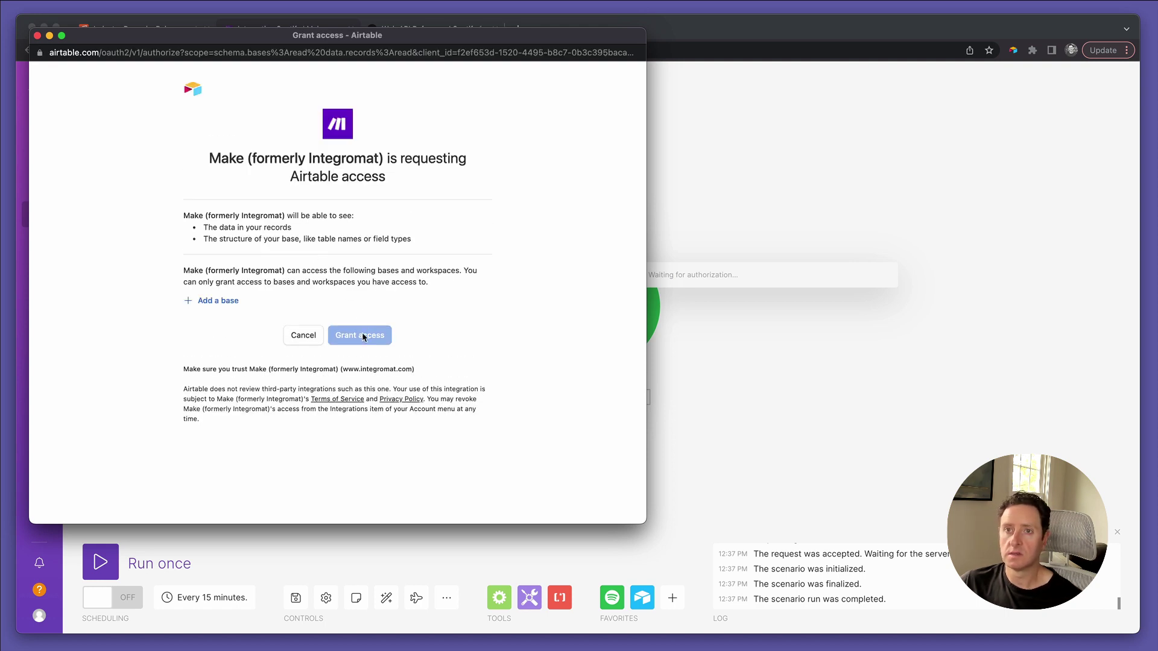
Step: Add the last-listed Industry Records base, with the red icon, to Make's Airtable authorization and grant the access
click(229, 301)
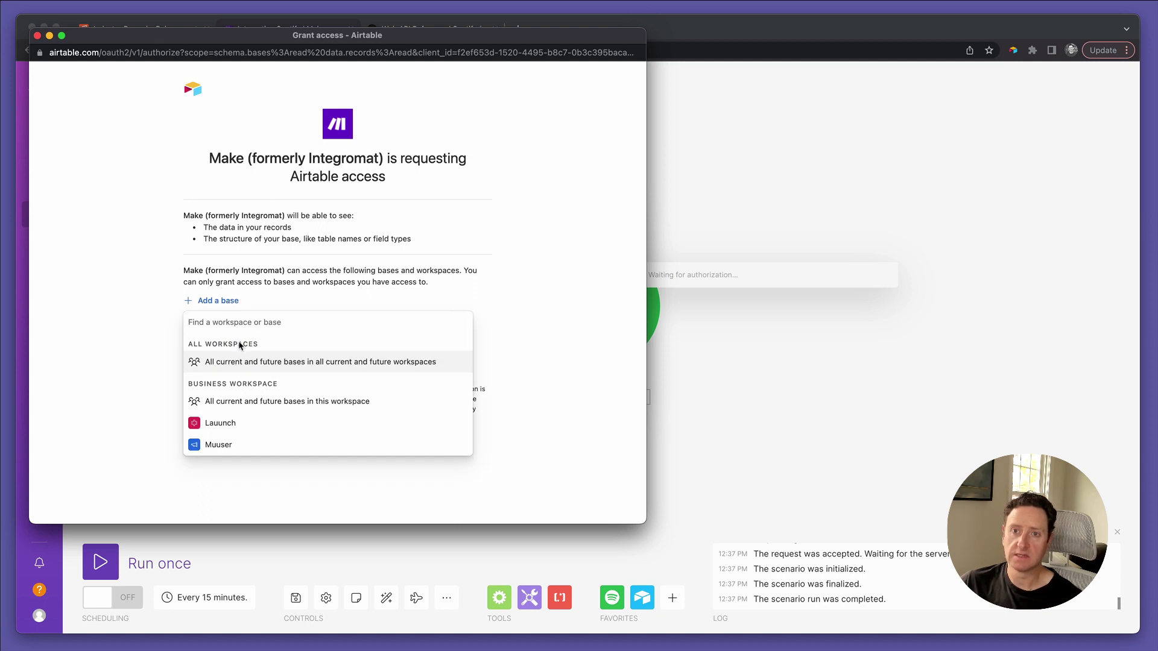
text(industry r)
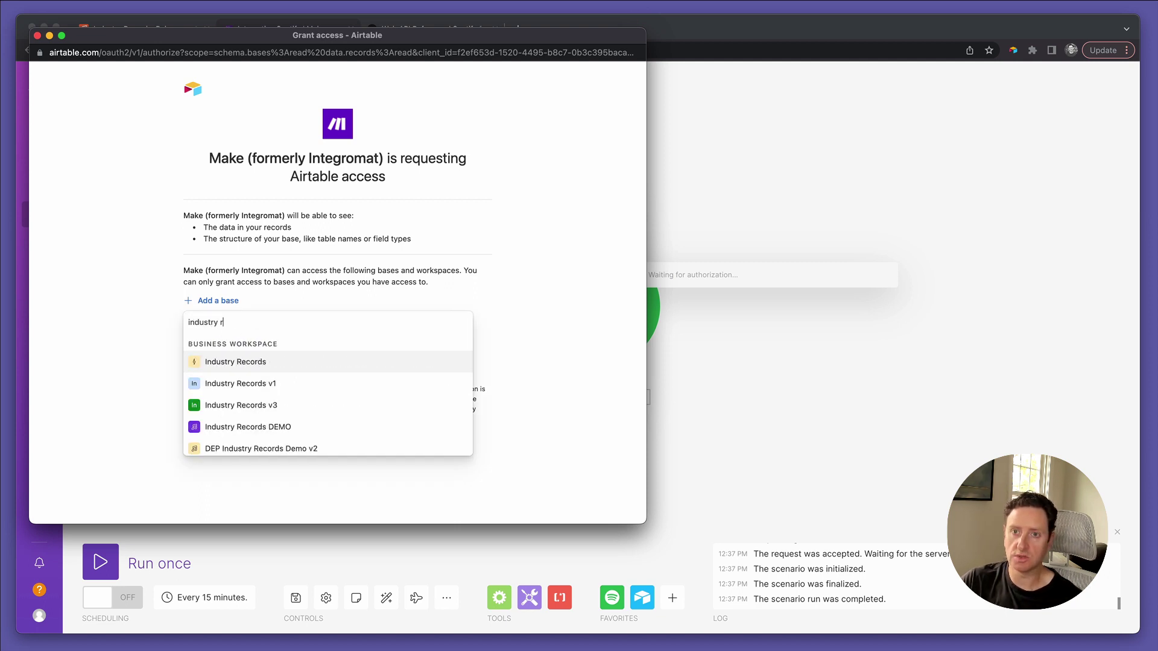
text(ecords)
scroll(246, 422, down, 2)
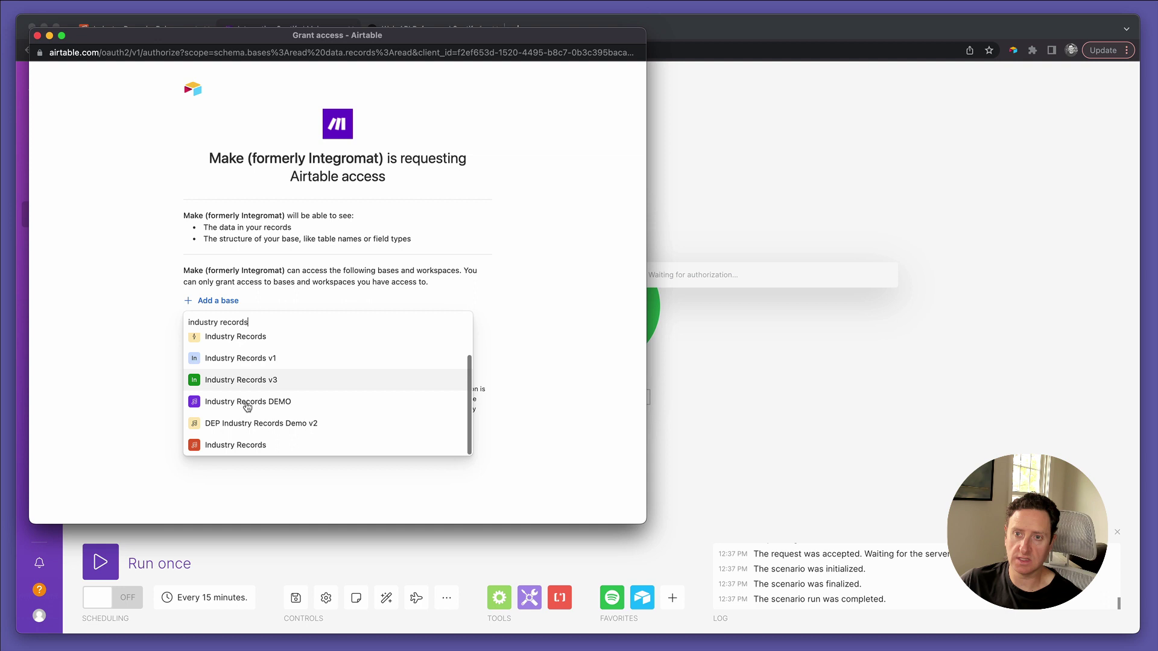
click(247, 449)
click(356, 374)
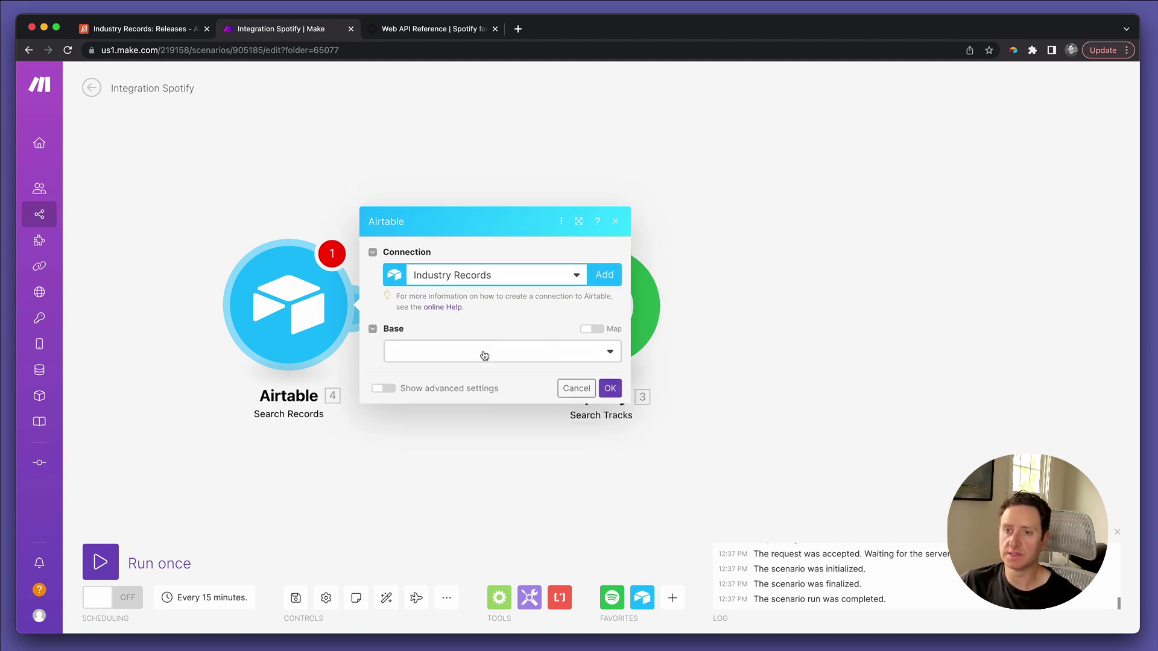
Step: Point the Airtable Search Records module at the Industry Records base, the Releases table and the ISRC data view
click(474, 362)
click(473, 368)
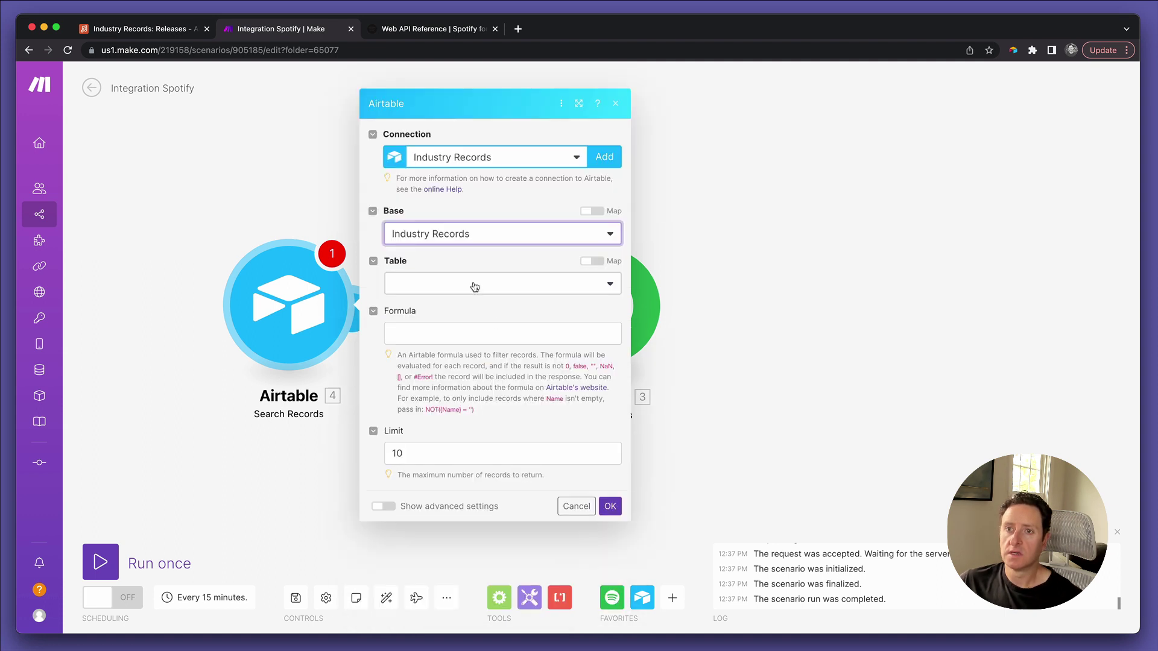
click(474, 290)
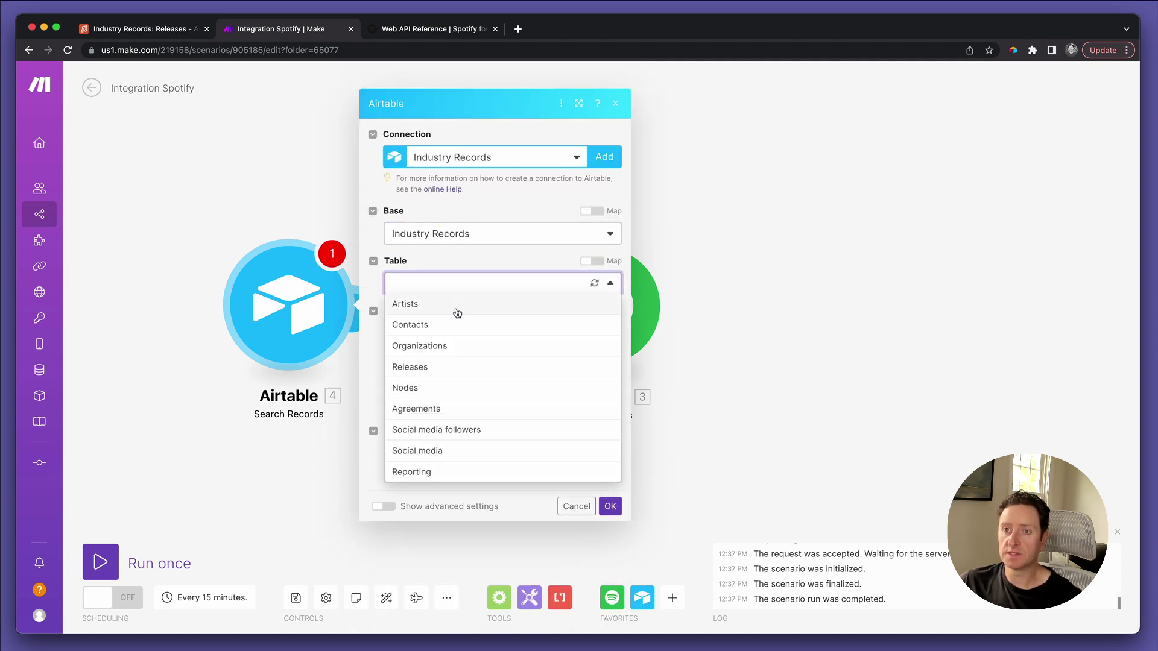
click(440, 365)
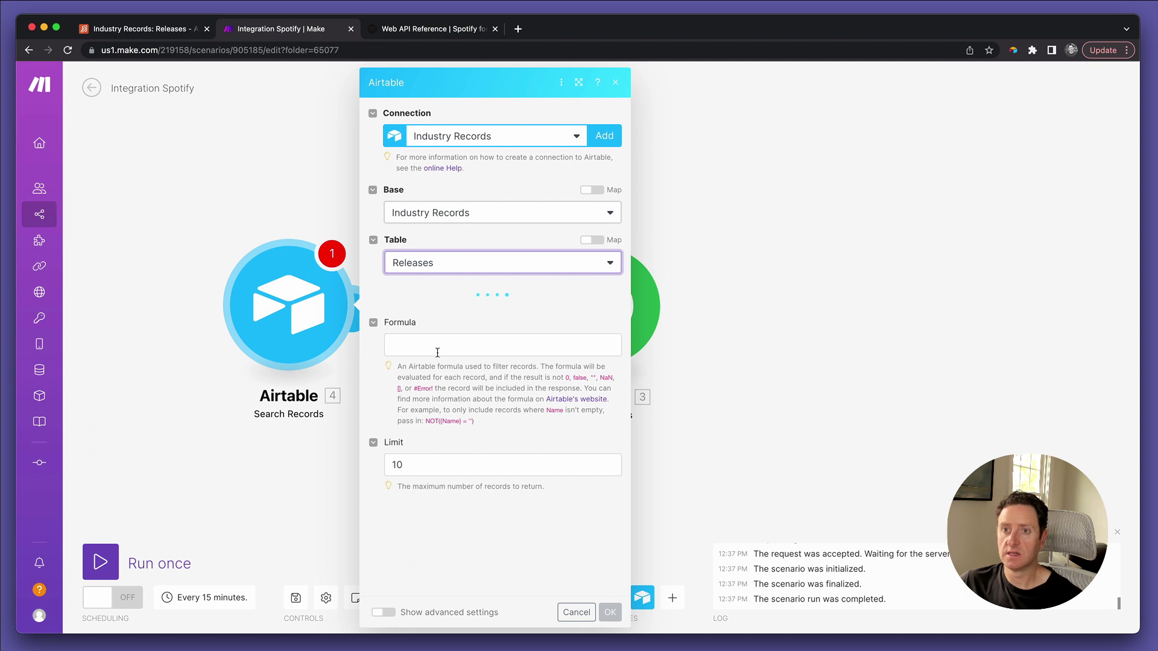
click(438, 356)
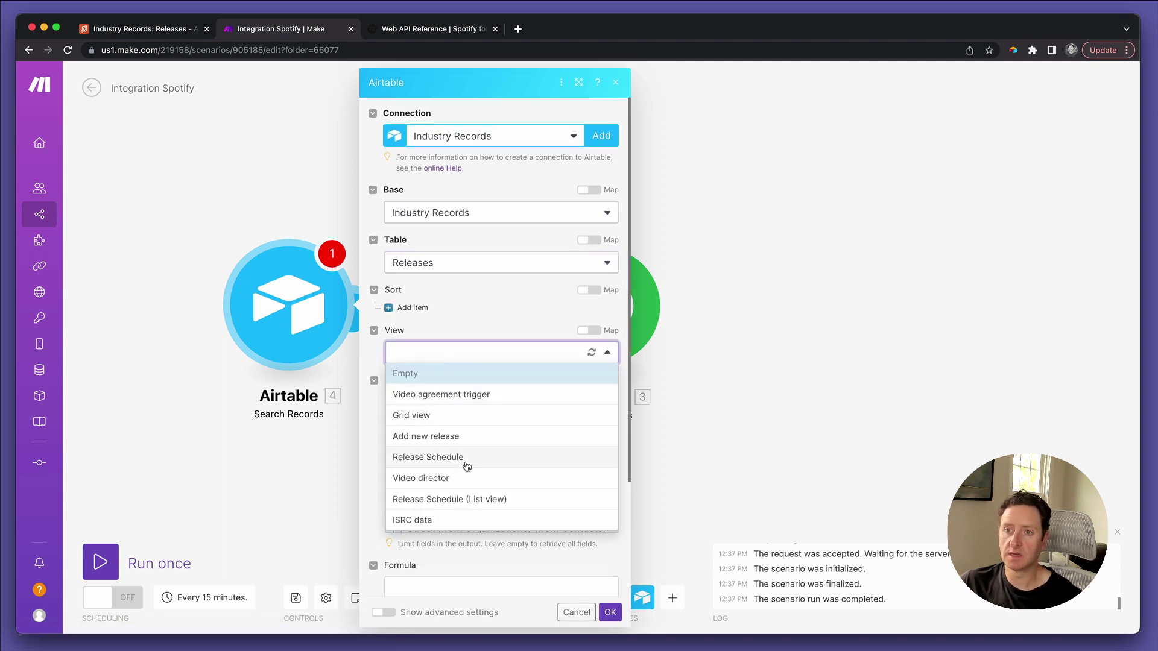
click(441, 523)
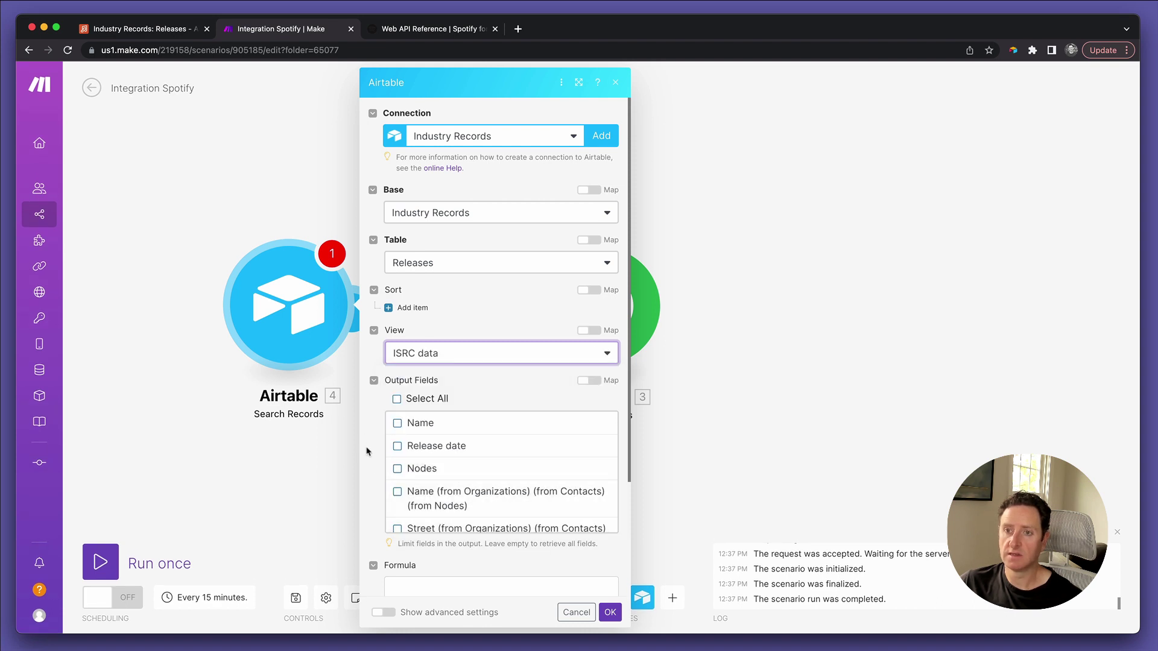
Step: Limit the Airtable module's output fields to Name and RecordID and save its settings
scroll(366, 451, down, 3)
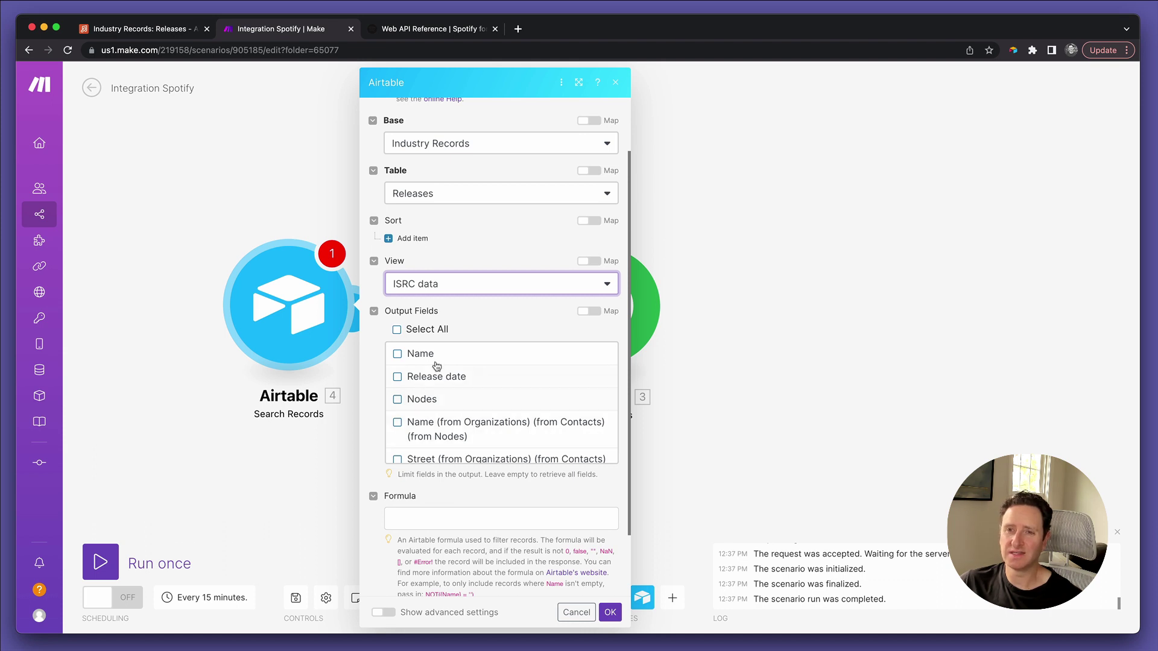
click(397, 354)
scroll(425, 407, down, 10)
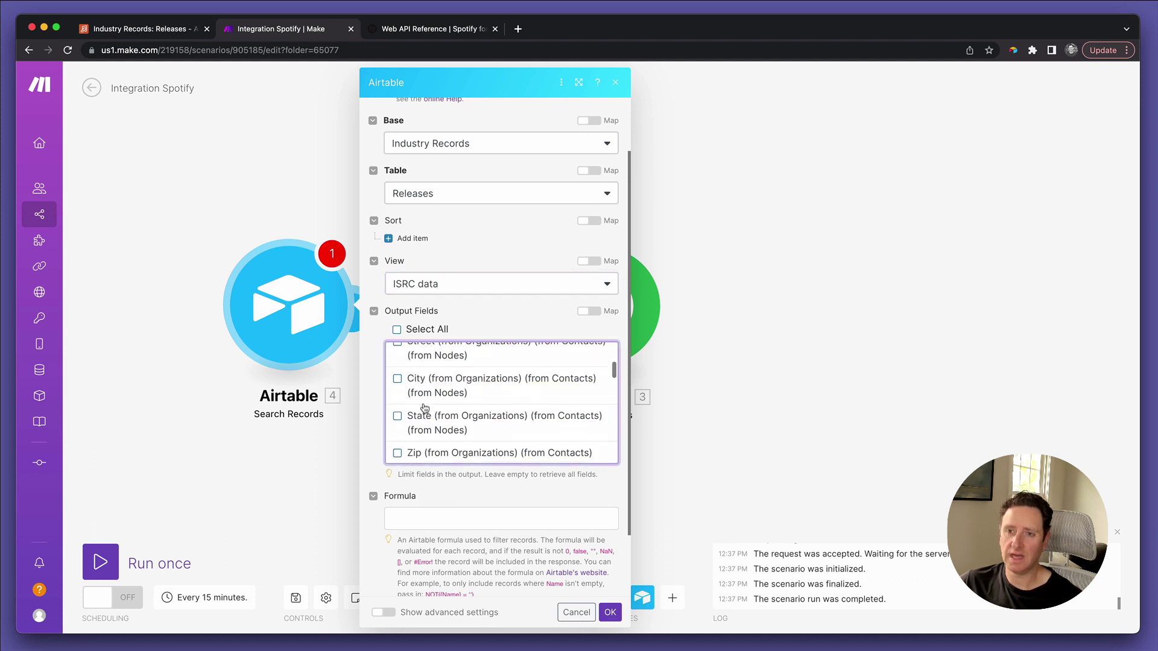
scroll(424, 408, down, 5)
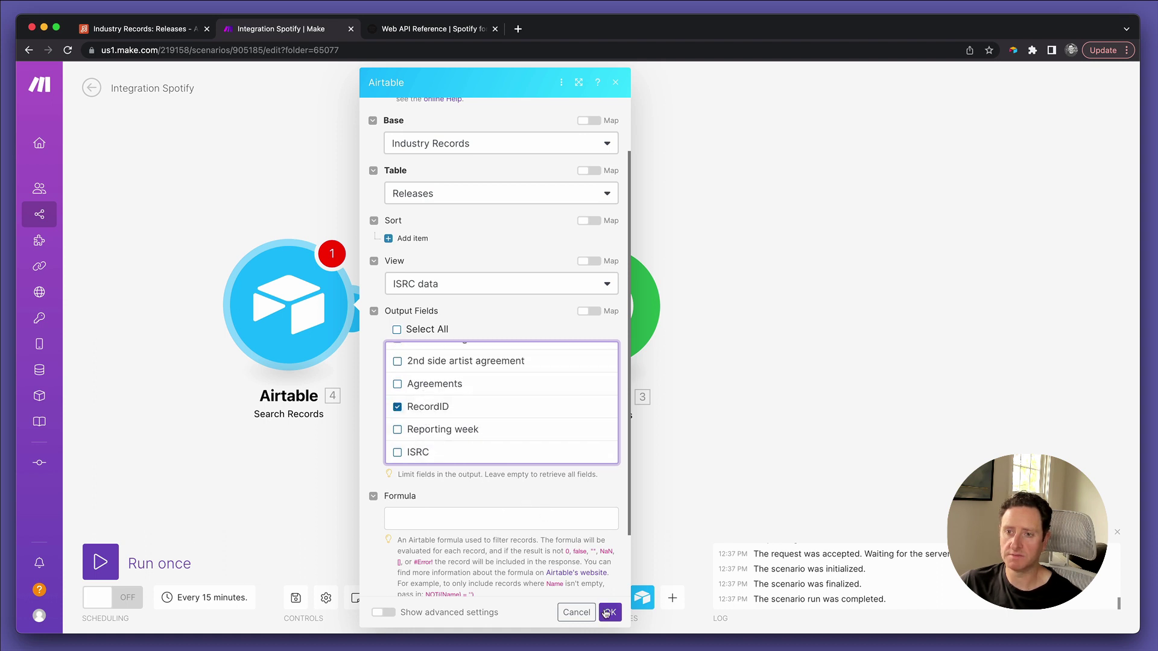
click(608, 613)
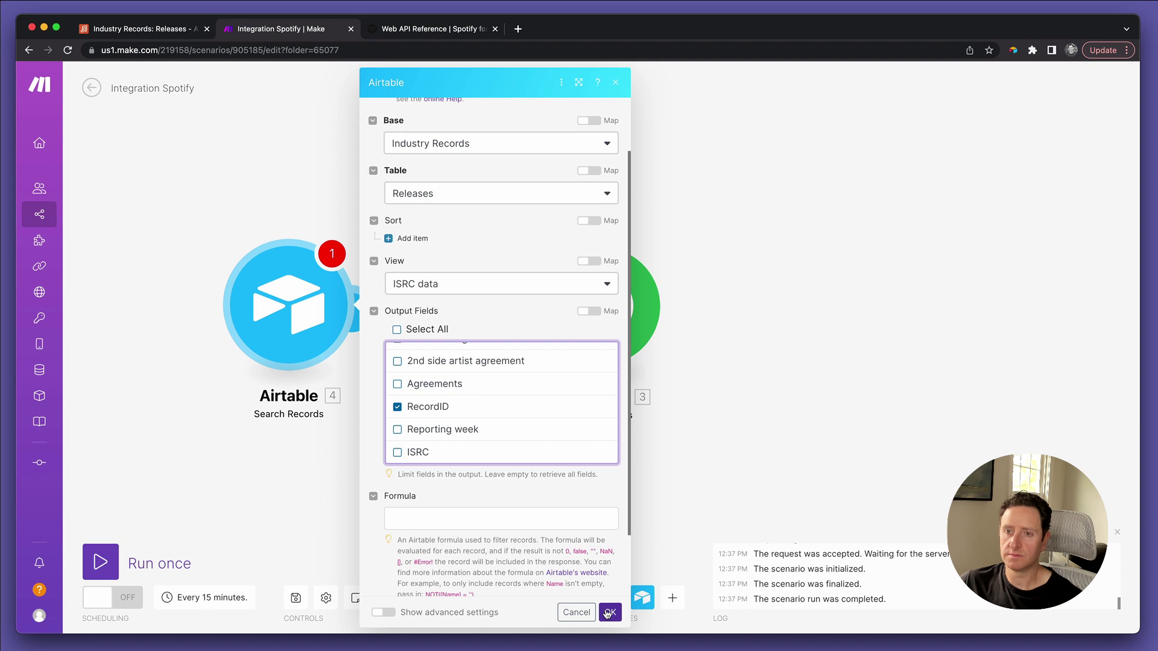
click(565, 500)
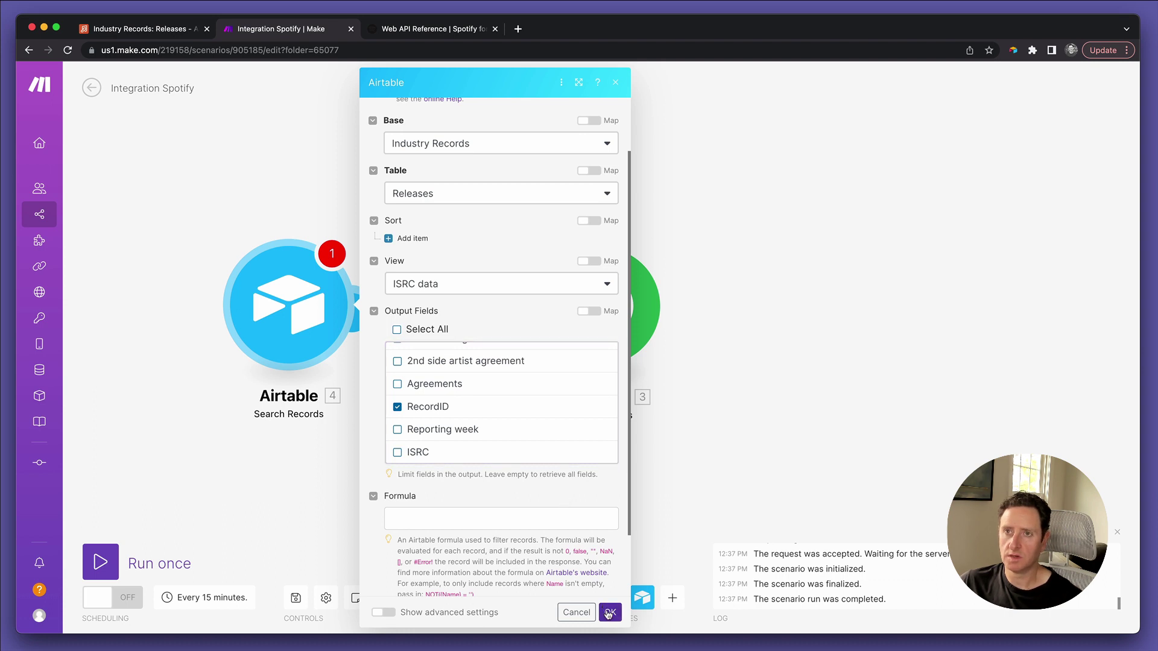
click(608, 613)
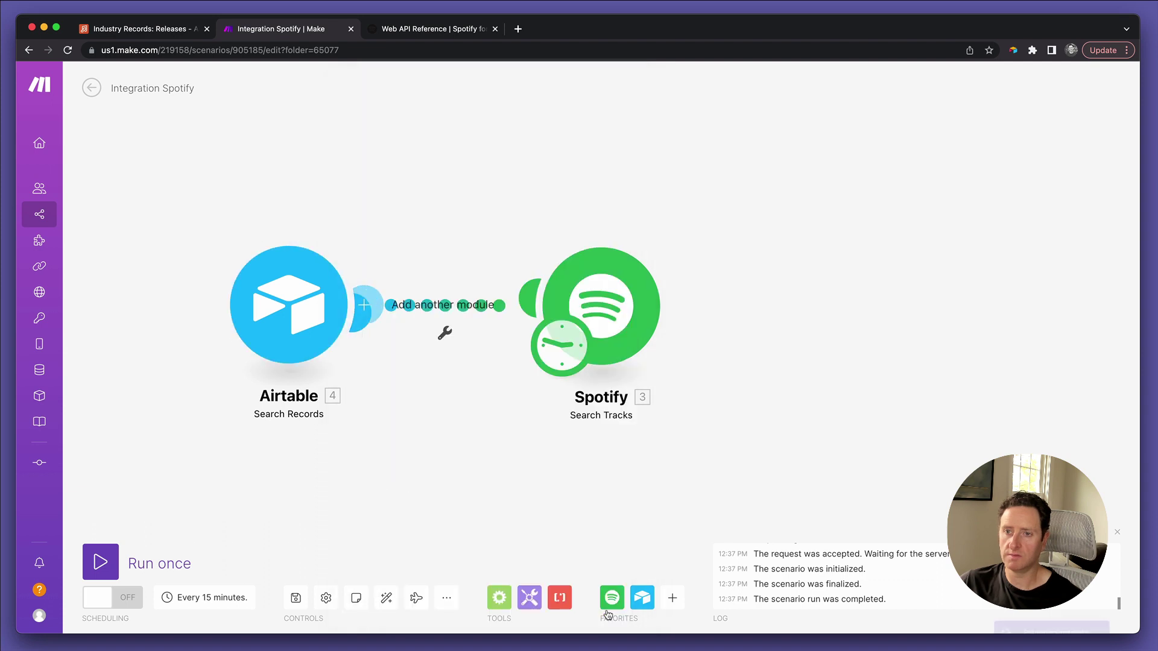
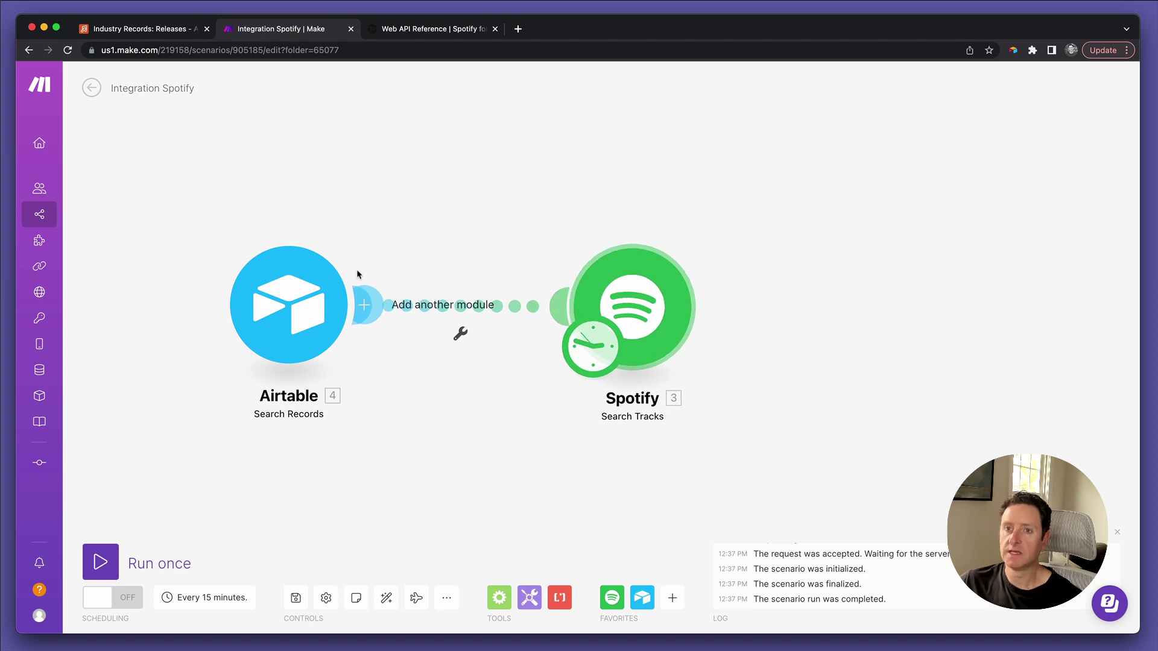
Step: Run only the Airtable Search Records module and review the release records in its output bundles
right_click(289, 308)
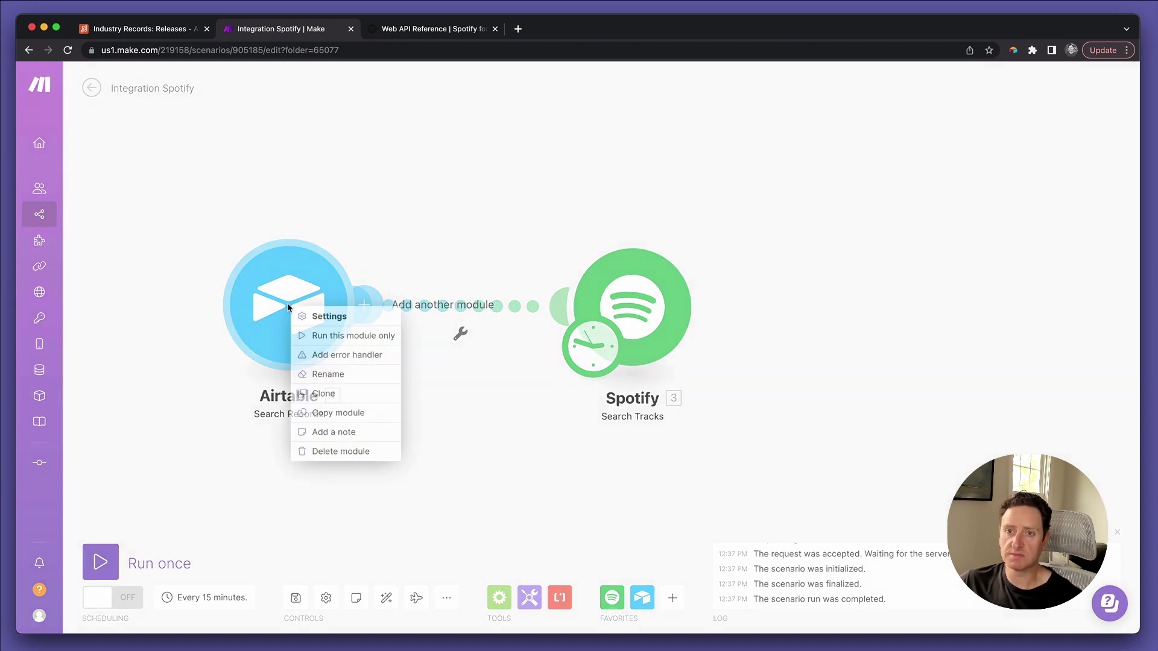
click(310, 335)
click(506, 230)
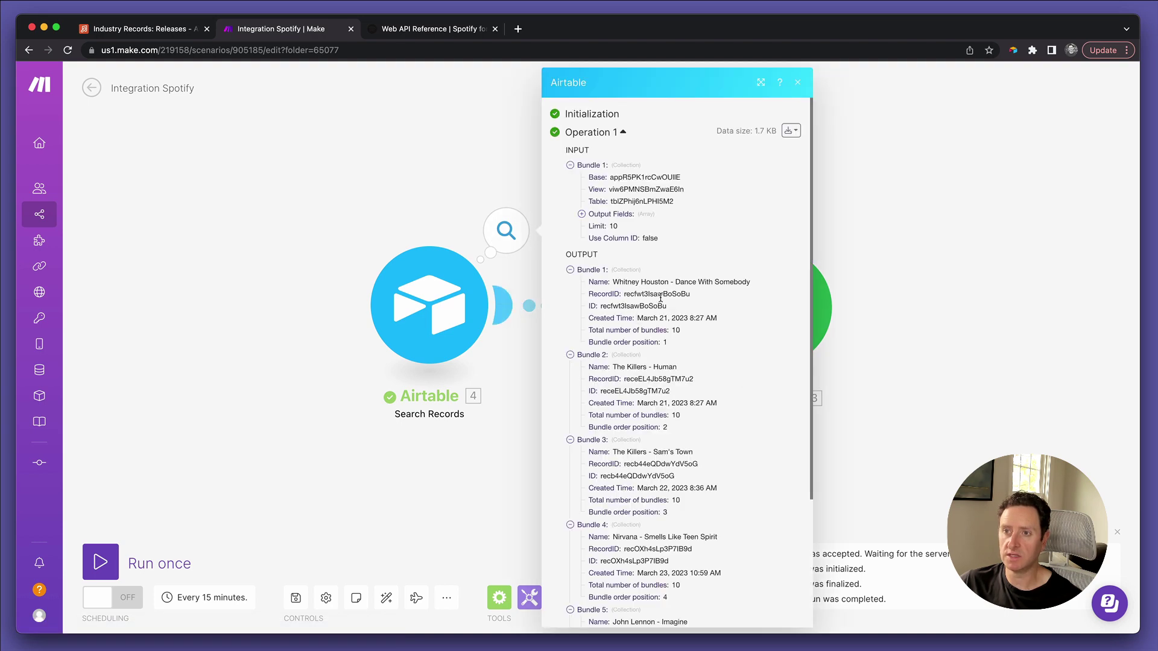
scroll(646, 464, down, 5)
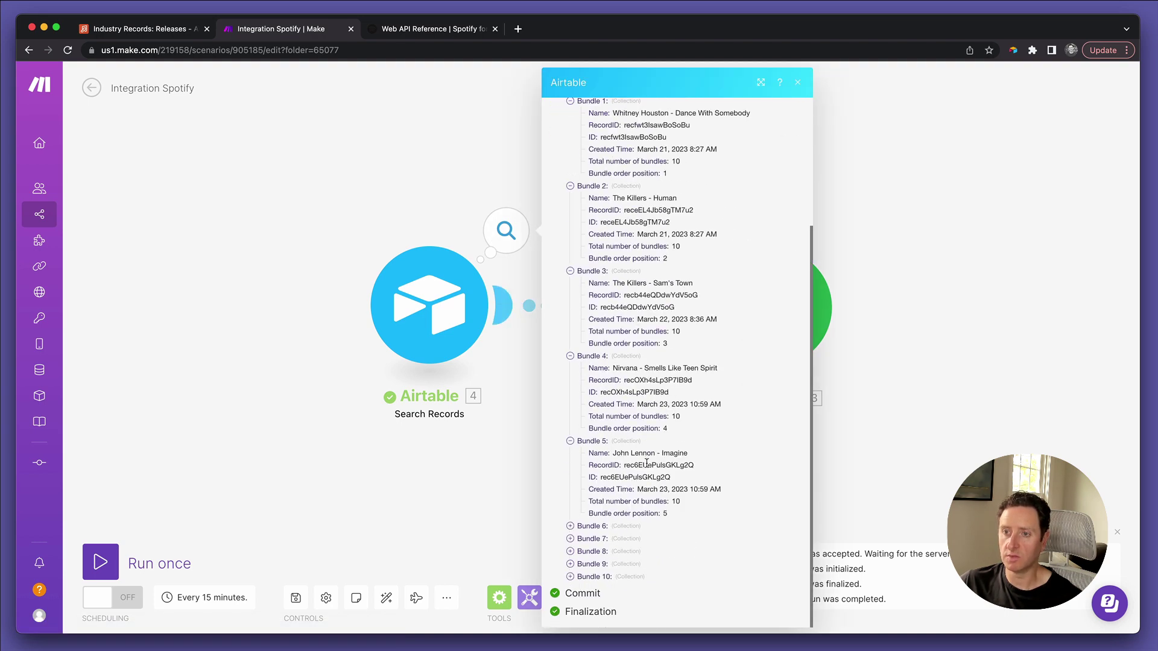
scroll(629, 451, up, 10)
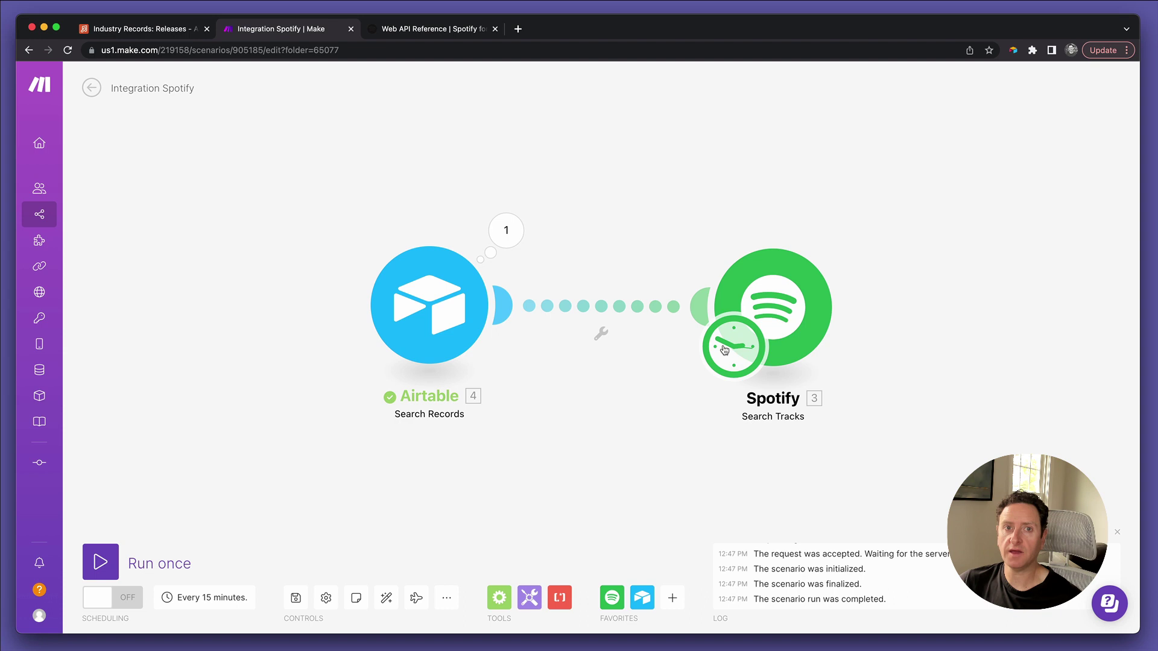
Step: Unlink the two modules, move the schedule trigger from Spotify to Airtable, and reconnect Airtable to Spotify
drag(725, 350, 406, 354)
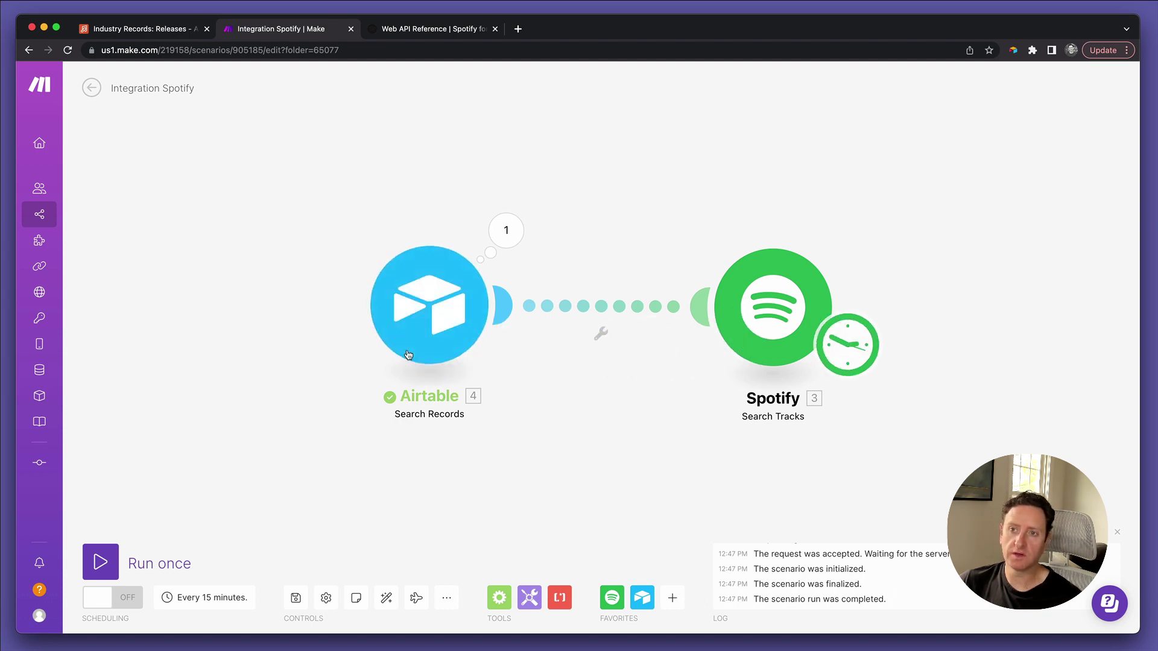
click(600, 333)
click(621, 342)
drag(724, 349, 370, 342)
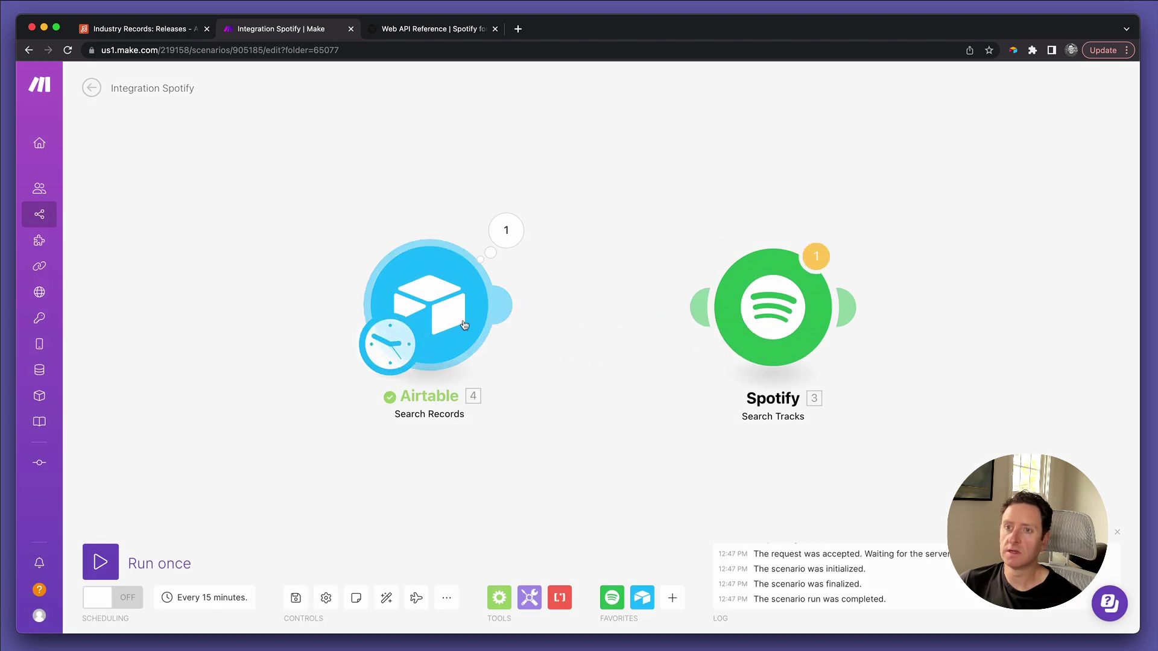
drag(492, 306, 691, 309)
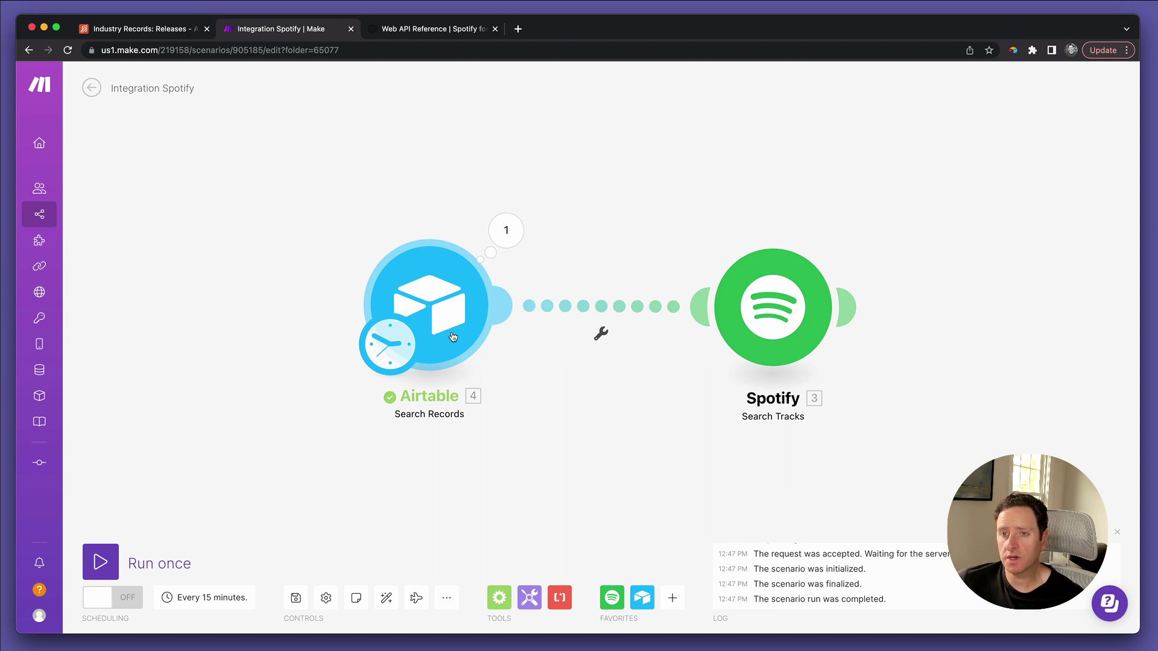
Step: Open the Spotify Search Tracks module's settings for editing its query
click(782, 302)
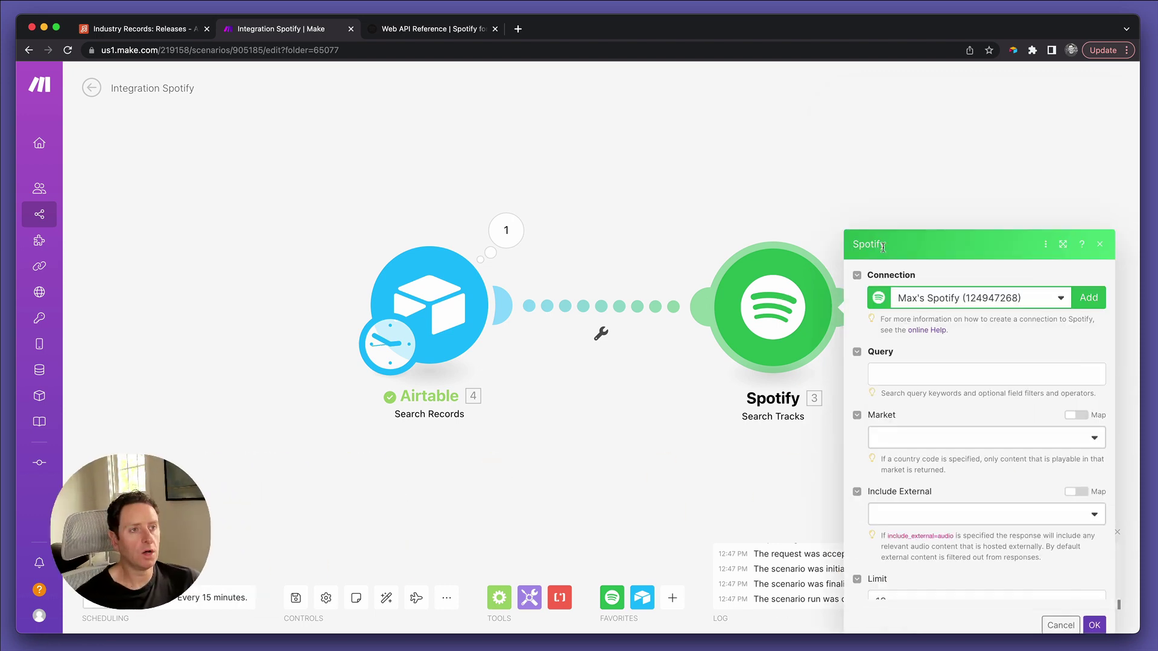
click(894, 239)
text(Tue)
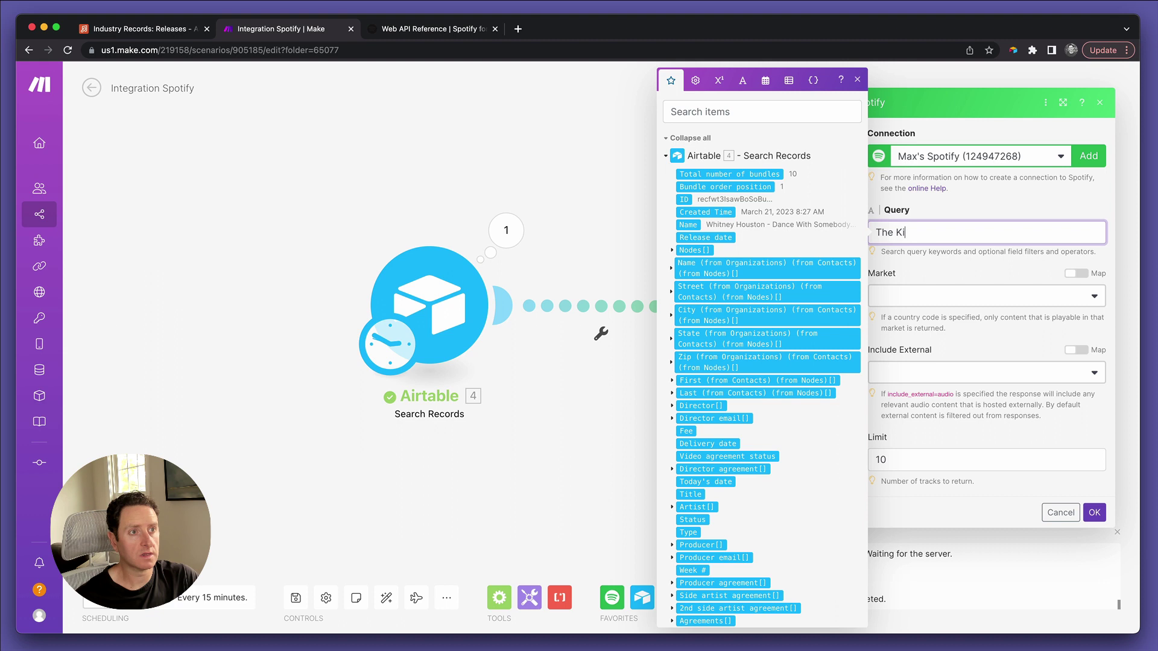
key(super+a)
key(BackSpace)
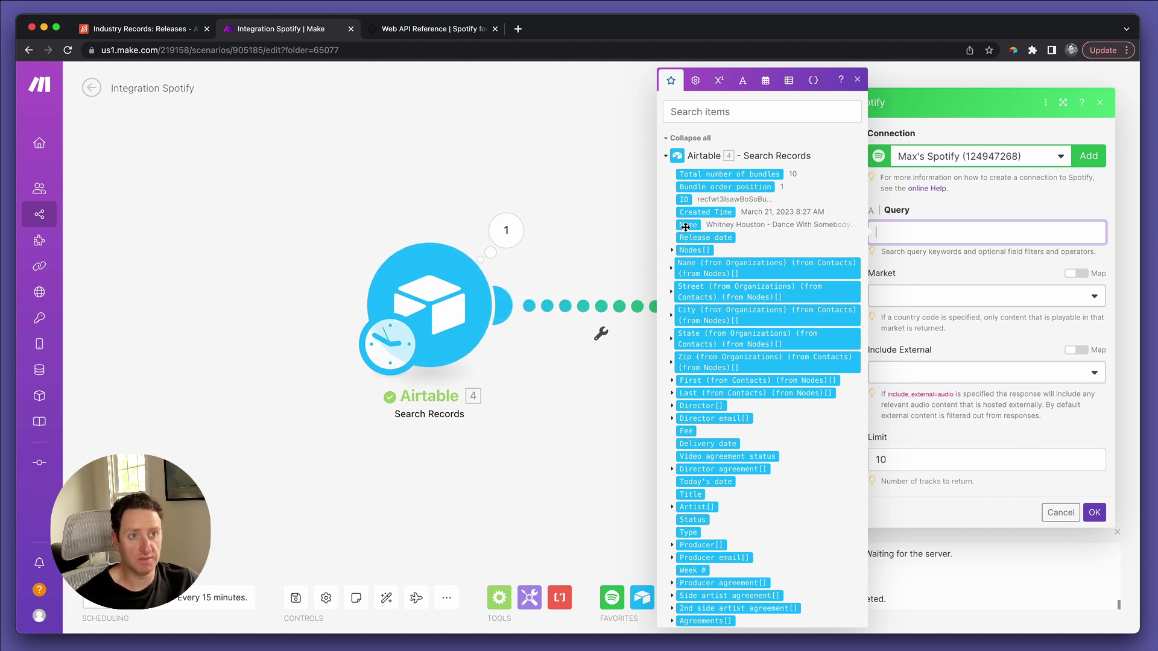
Step: Map the Airtable Name field into the Spotify search query, set the limit to 1 and save the module settings
drag(685, 224, 898, 233)
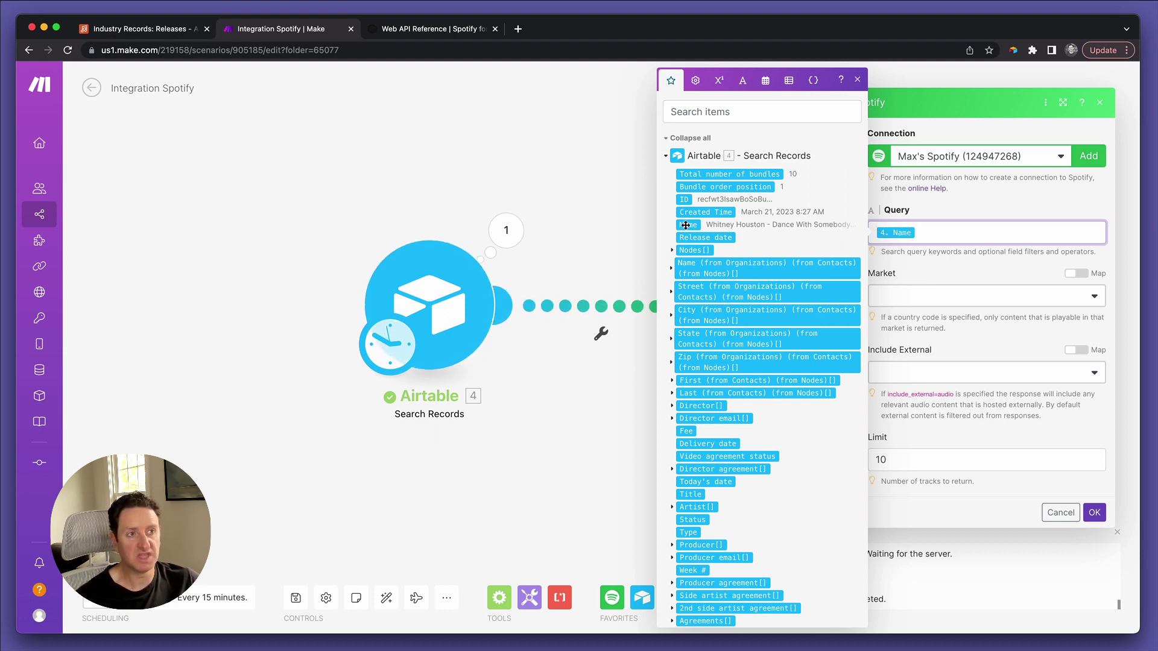
click(955, 269)
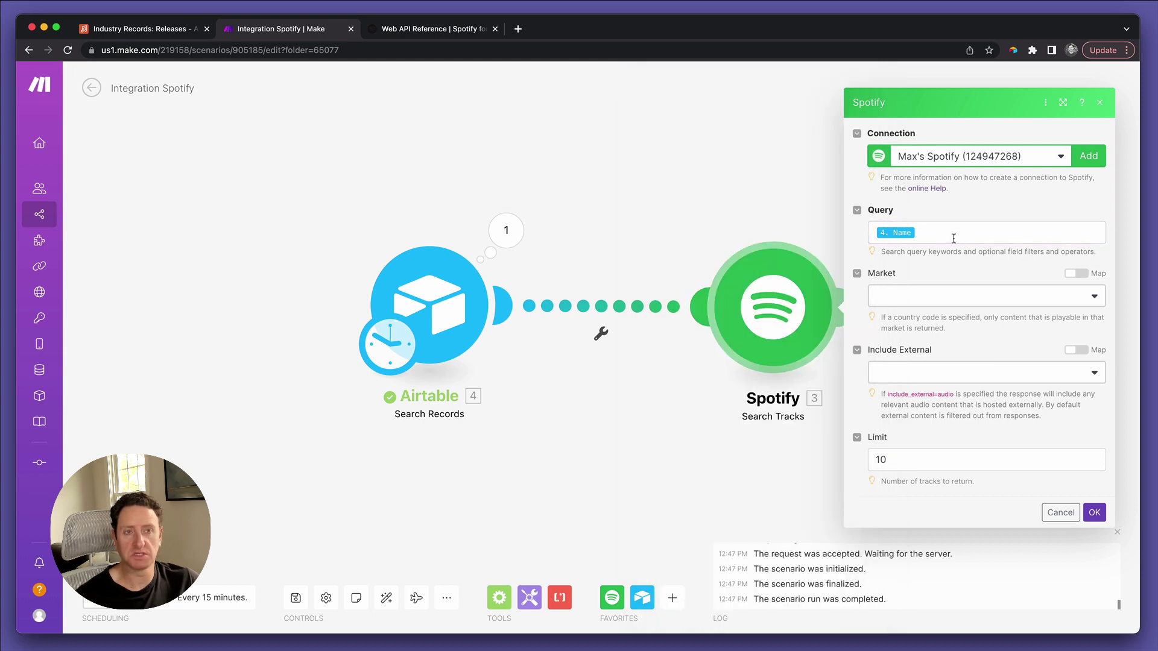
click(896, 457)
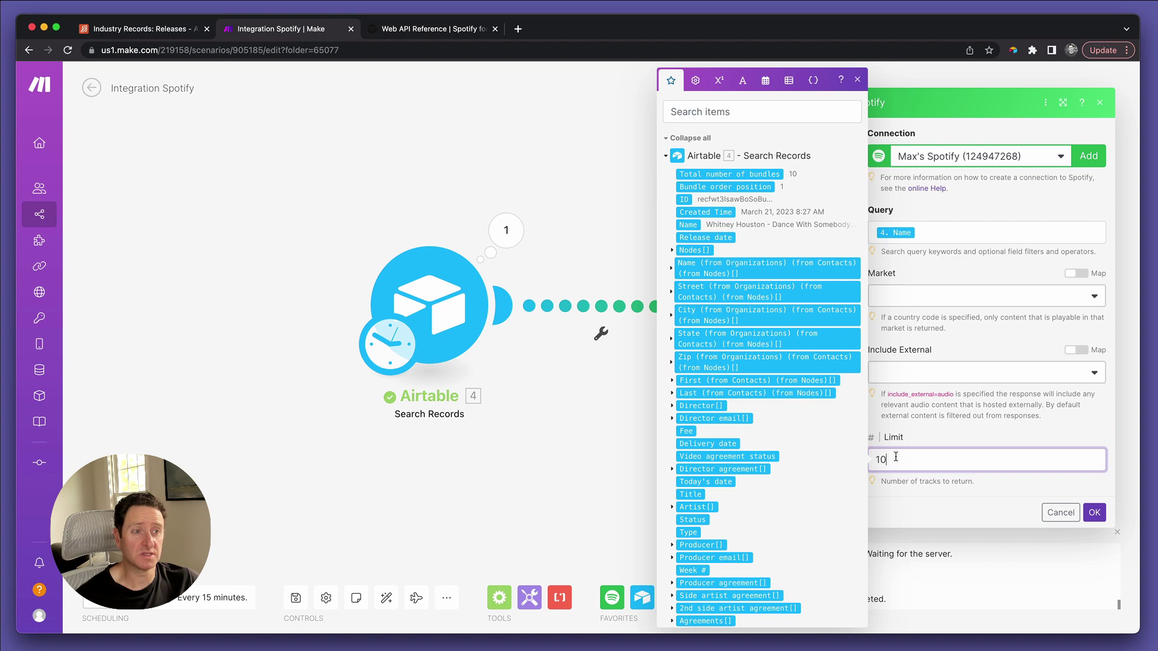
click(917, 444)
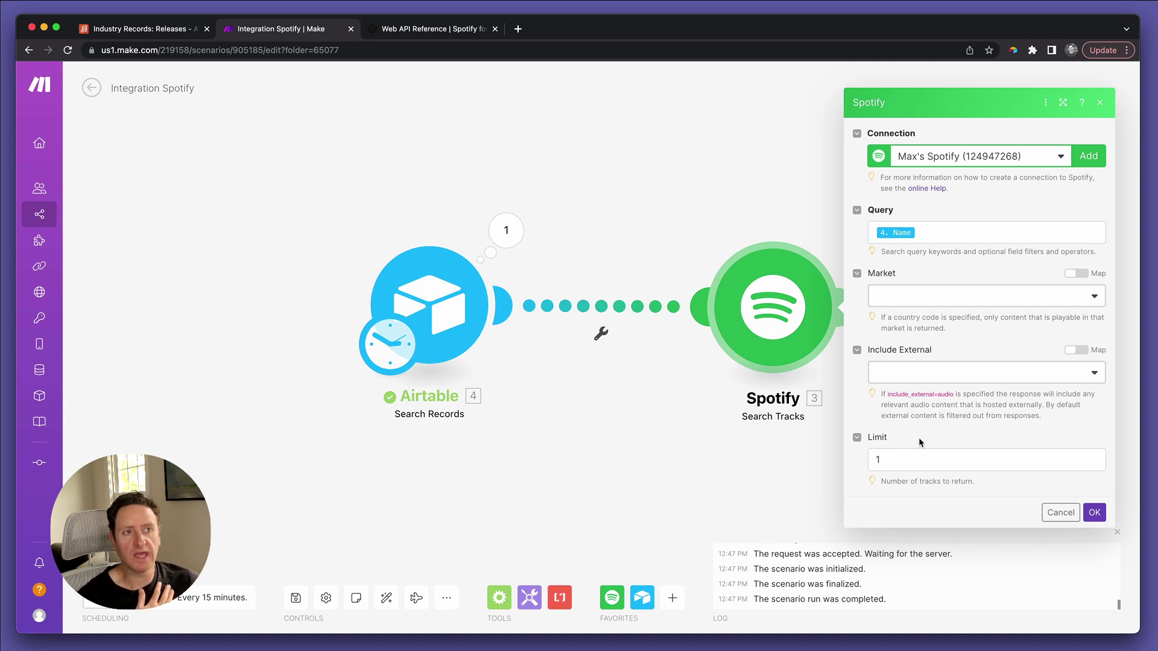
click(1094, 513)
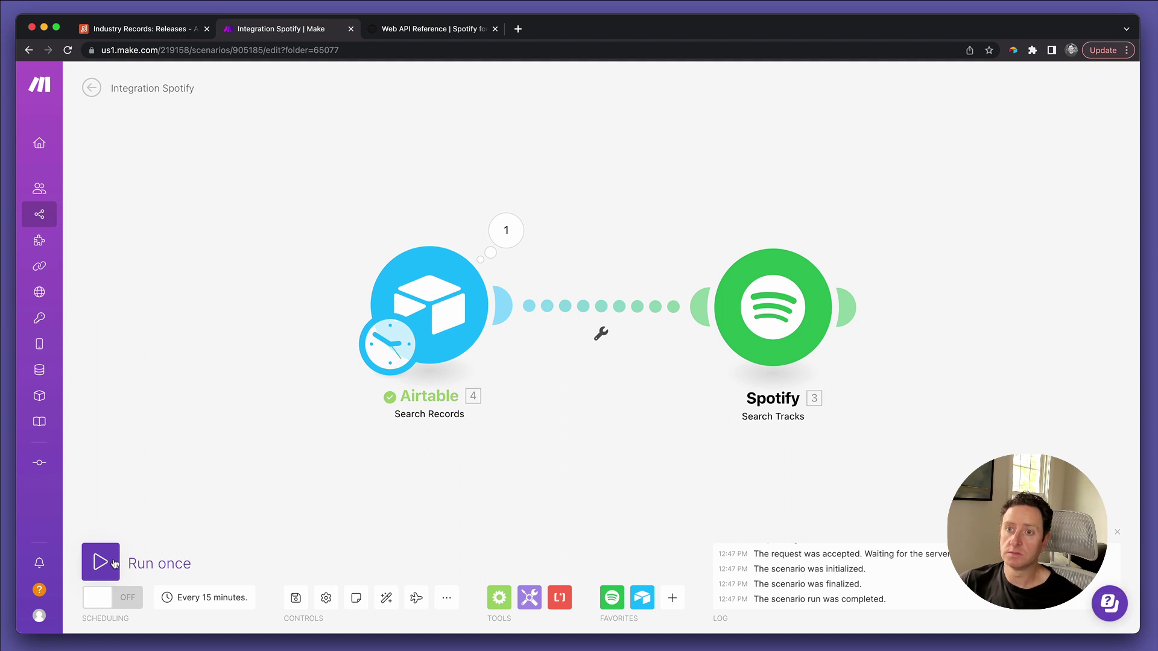
Step: Run the whole scenario once and examine the first Spotify operation's output bundle, including its artist details
click(100, 562)
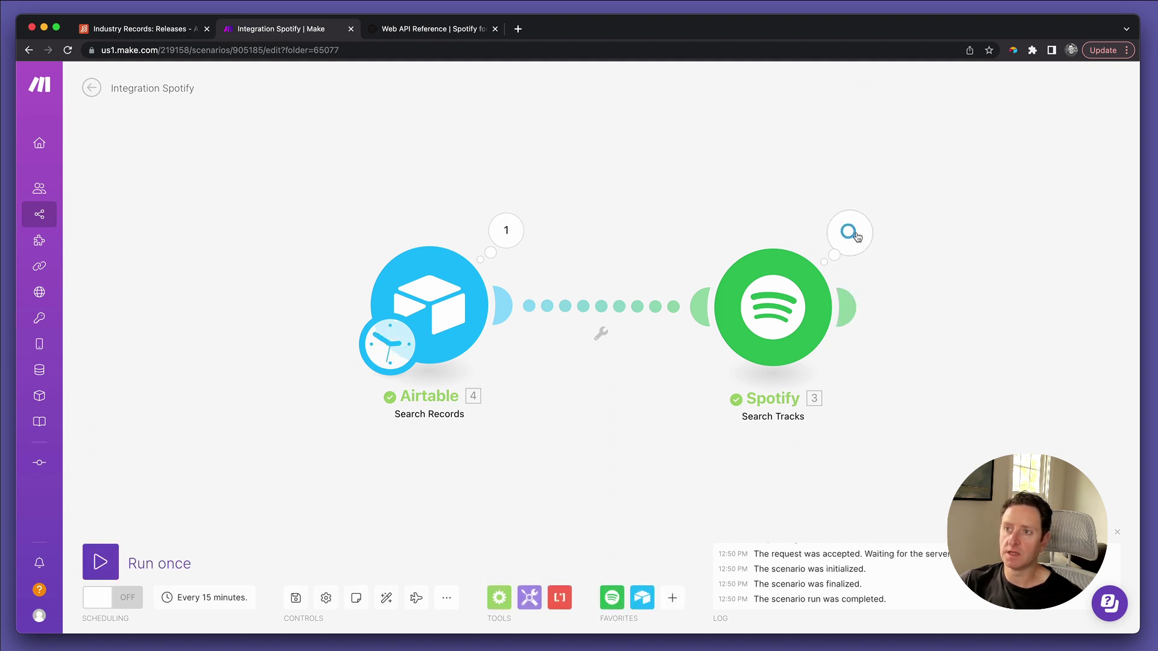
click(849, 233)
click(941, 158)
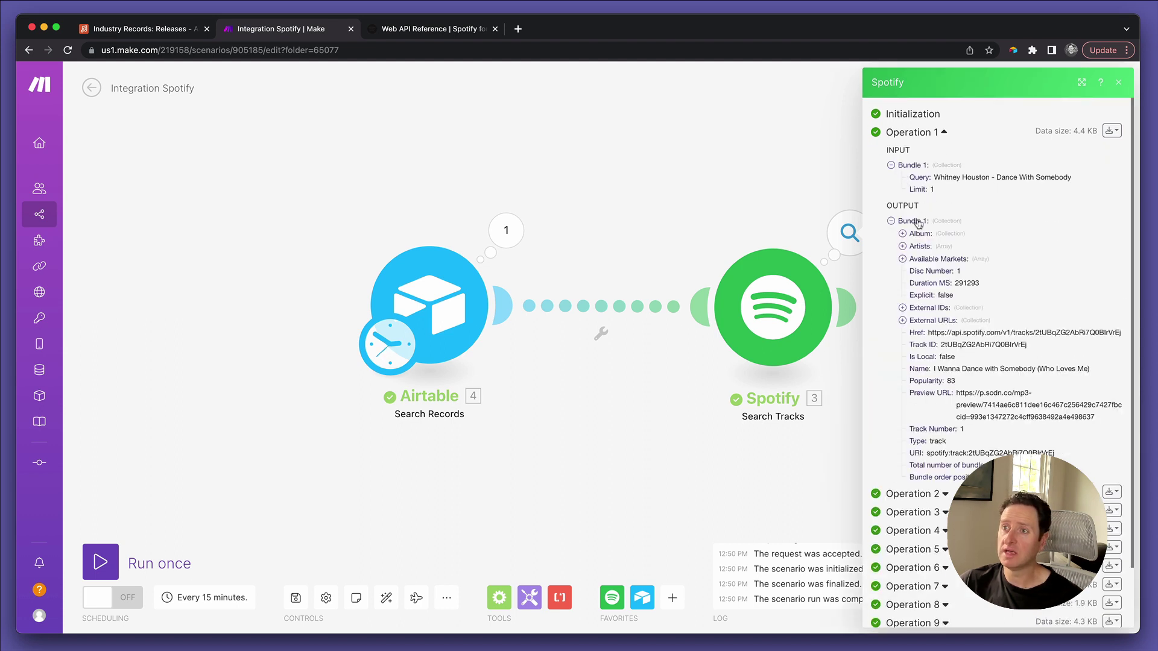
click(902, 247)
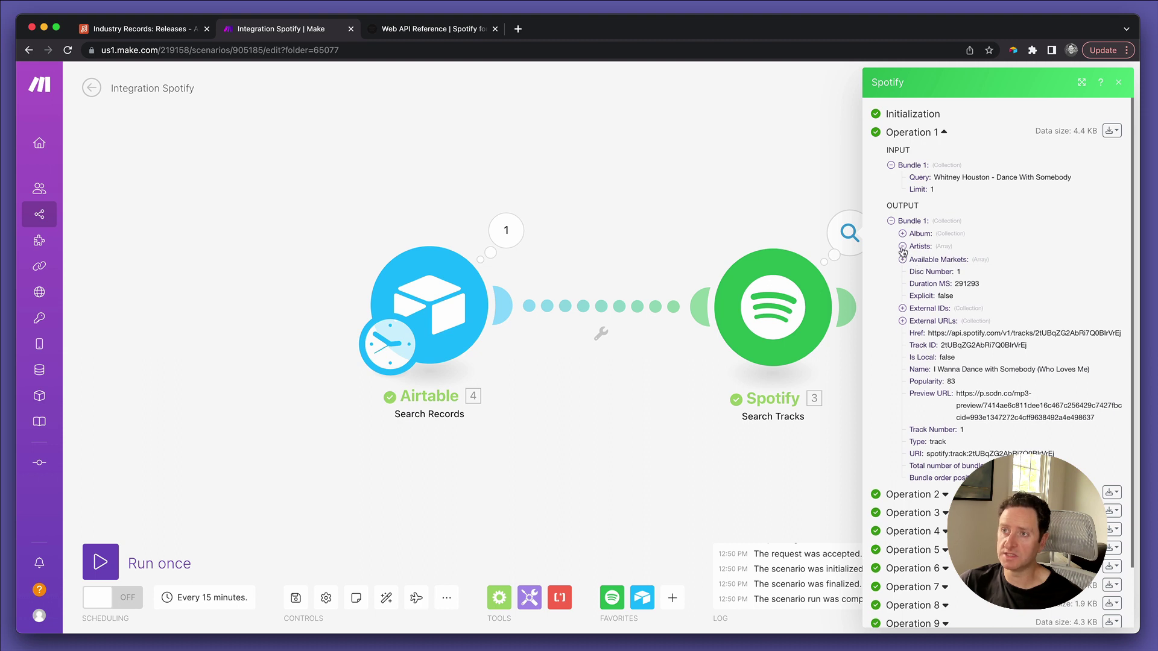
click(914, 260)
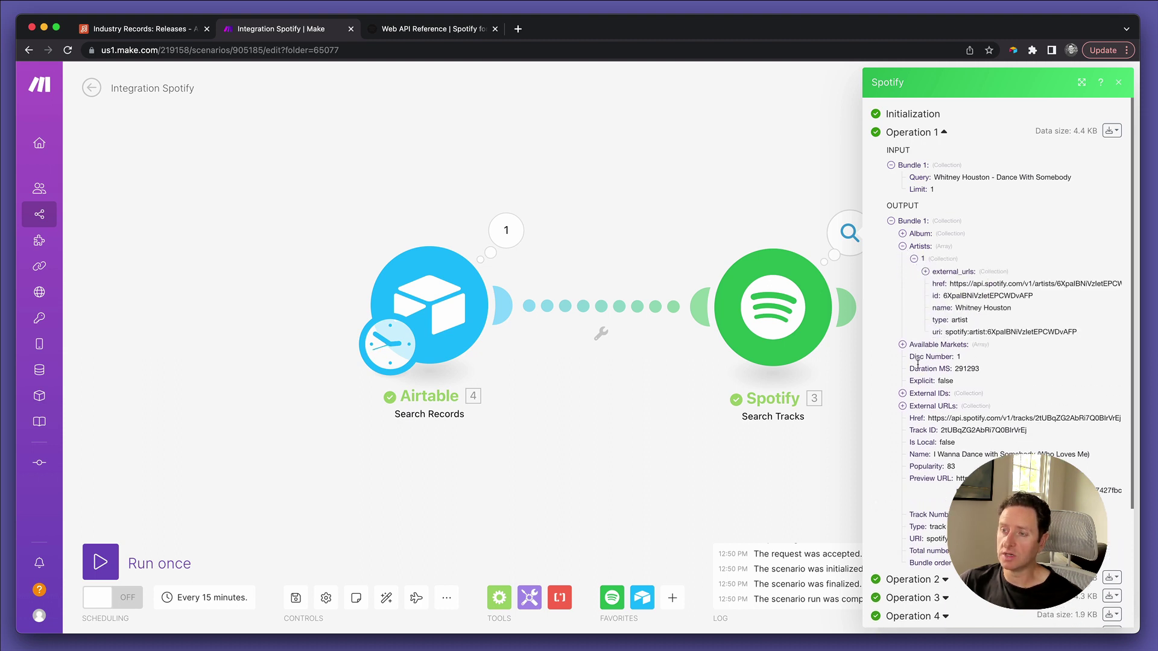
Step: Examine the External IDs of the first Spotify output bundle, including the ISRC, and close the operation results
click(903, 395)
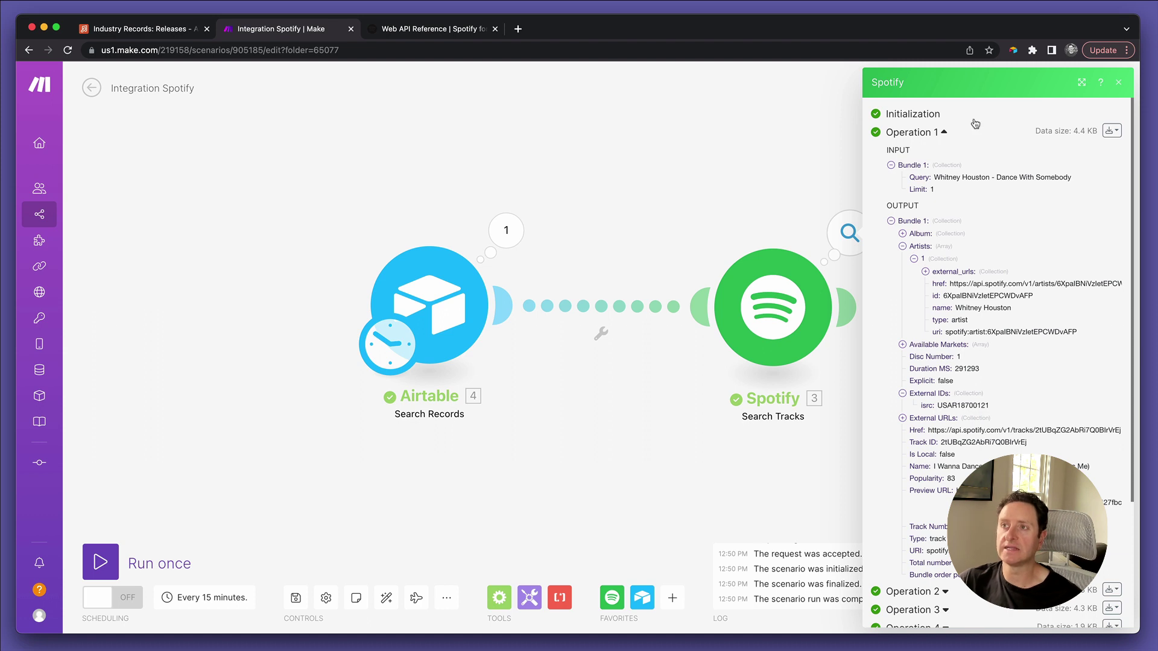
click(1120, 84)
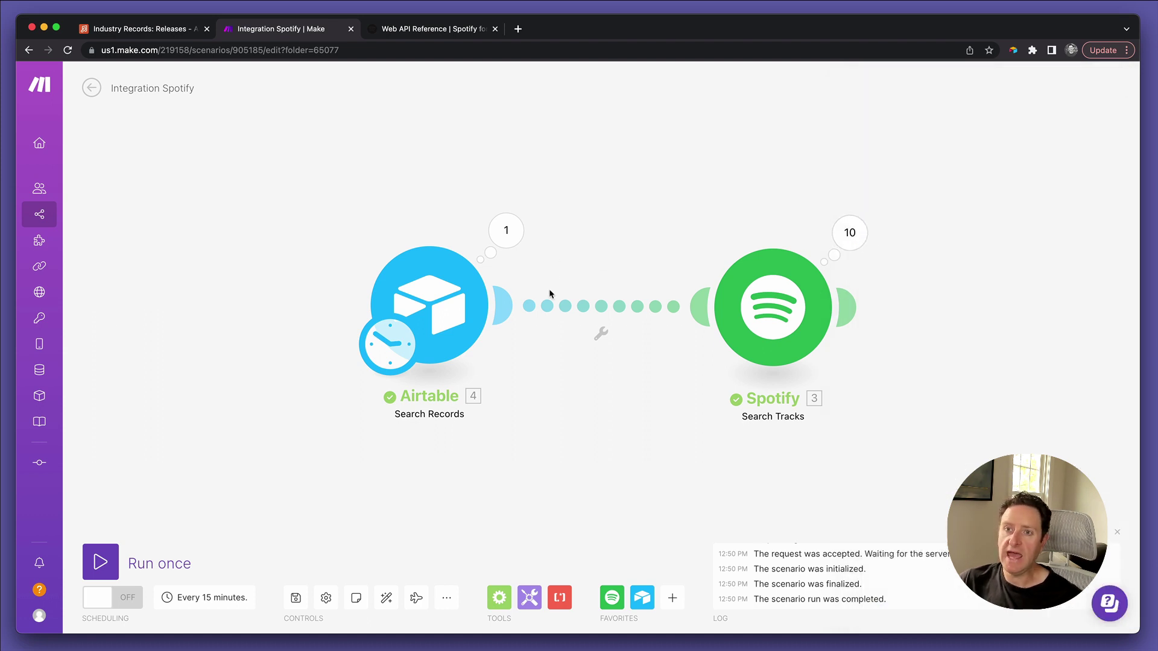
Step: Auto-align the scenario's modules and add an Airtable Update a Record module after Spotify Search Tracks
click(386, 598)
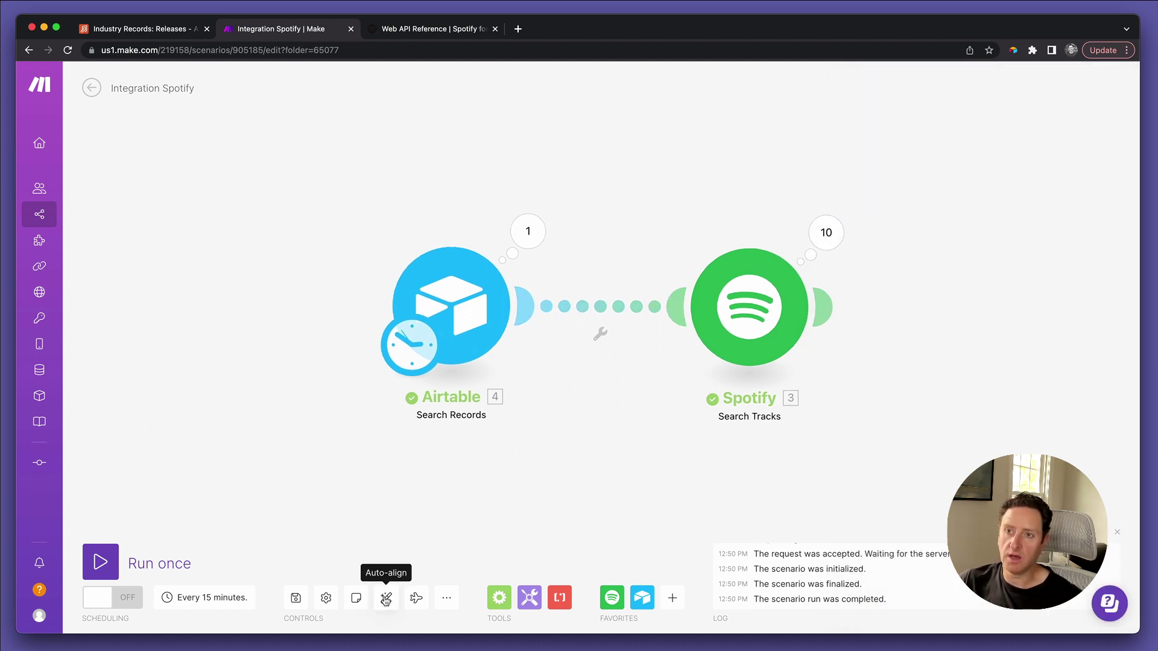
click(886, 310)
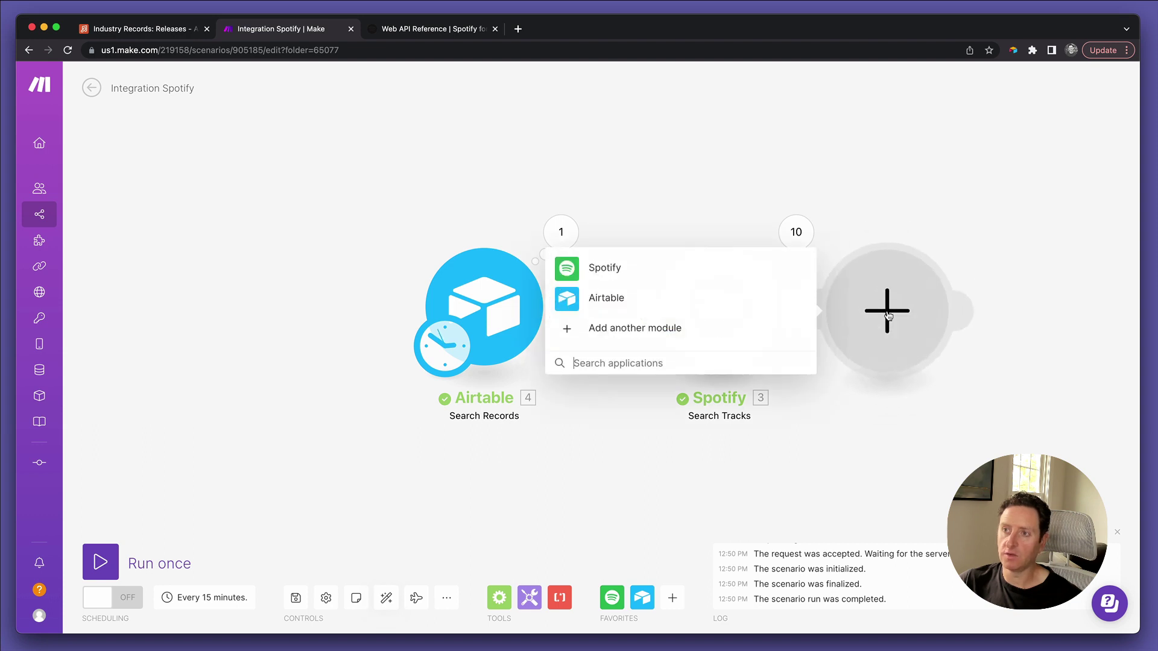
click(642, 305)
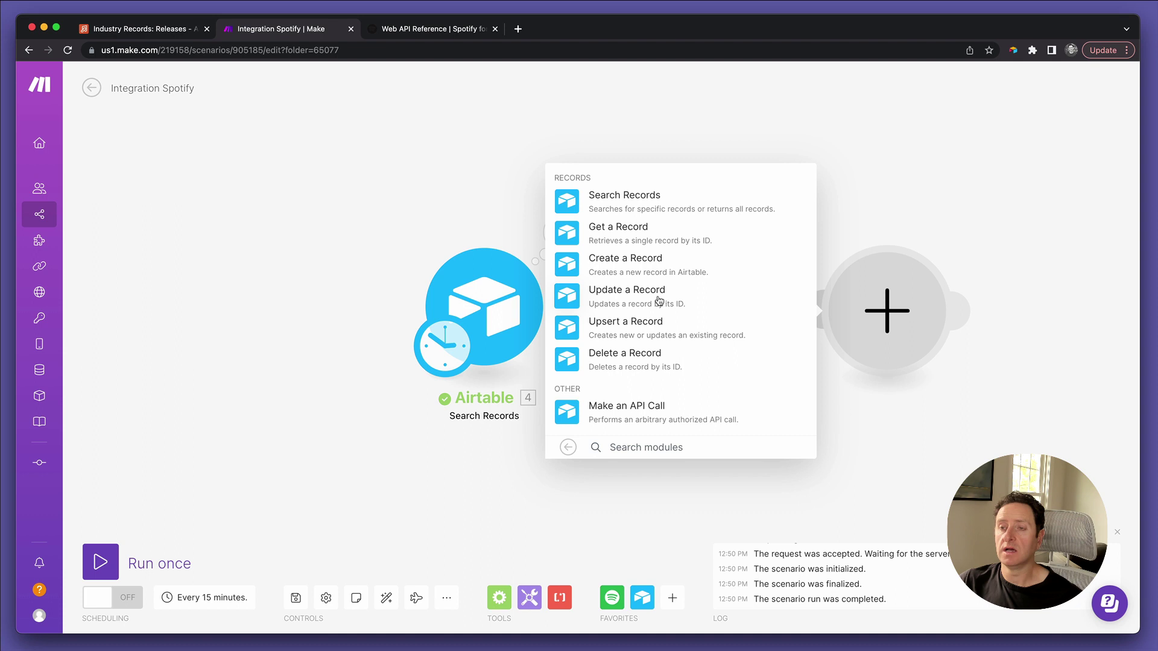
click(660, 301)
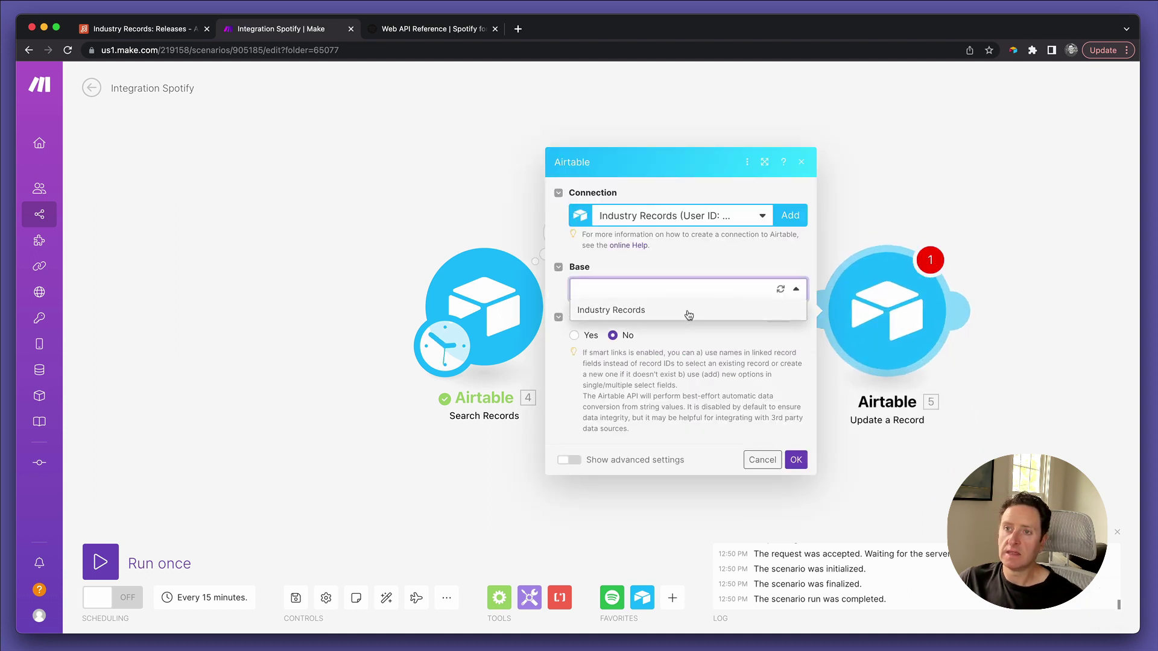
Step: Set the Update a Record module's base to Industry Records and its table to Releases
click(687, 313)
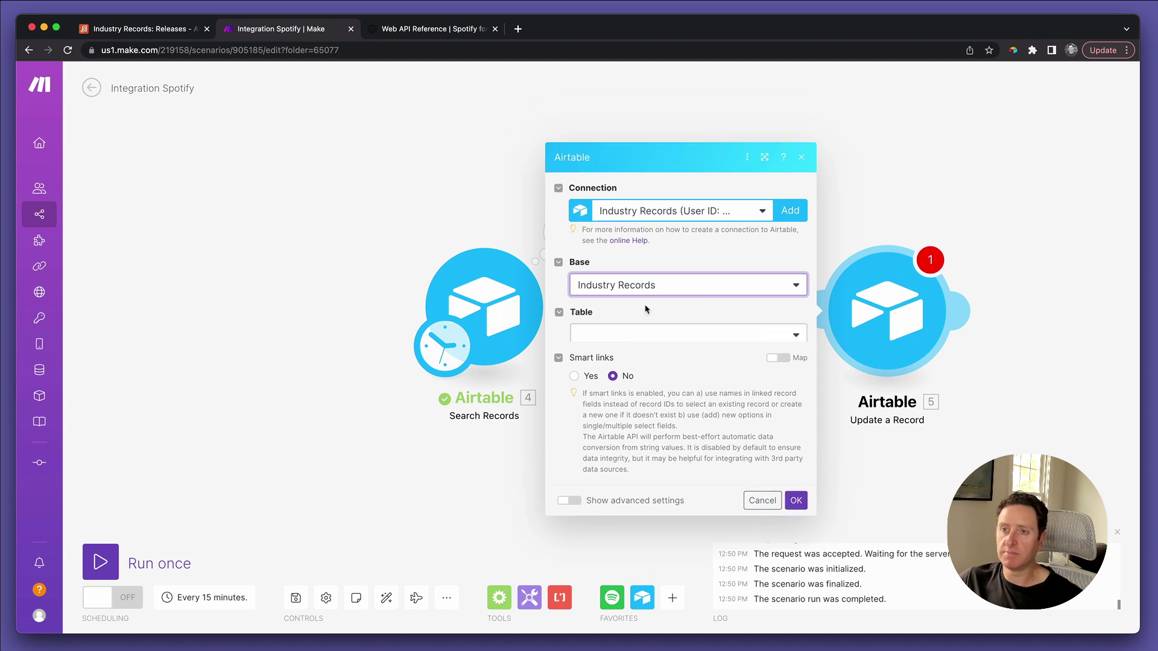
click(637, 318)
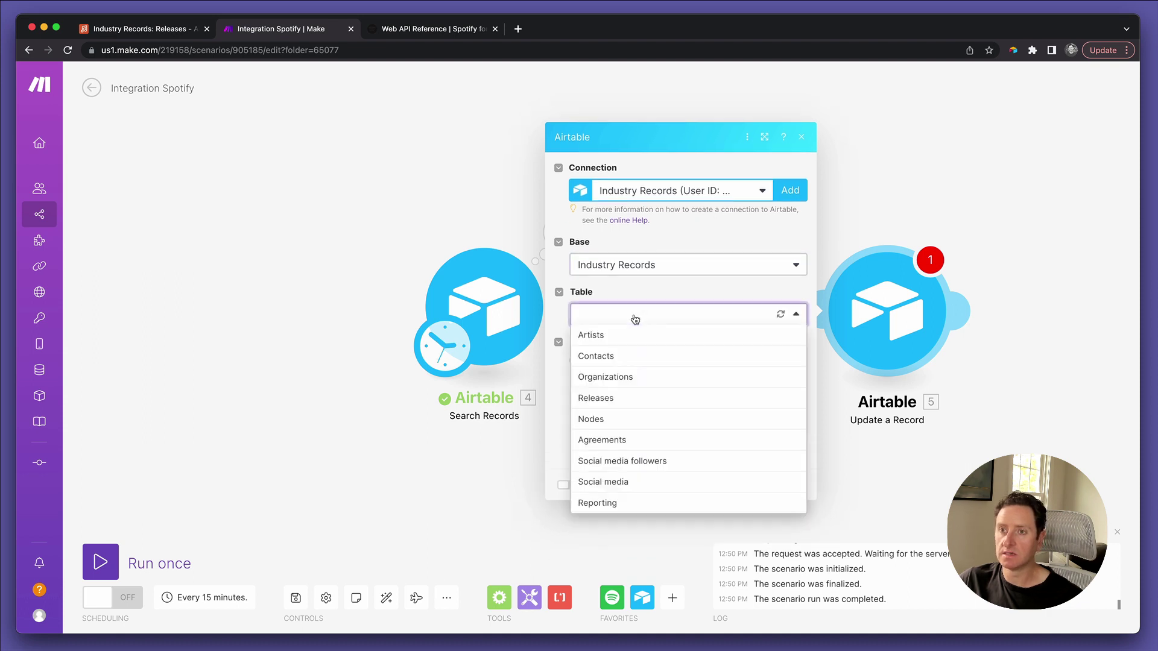
click(620, 396)
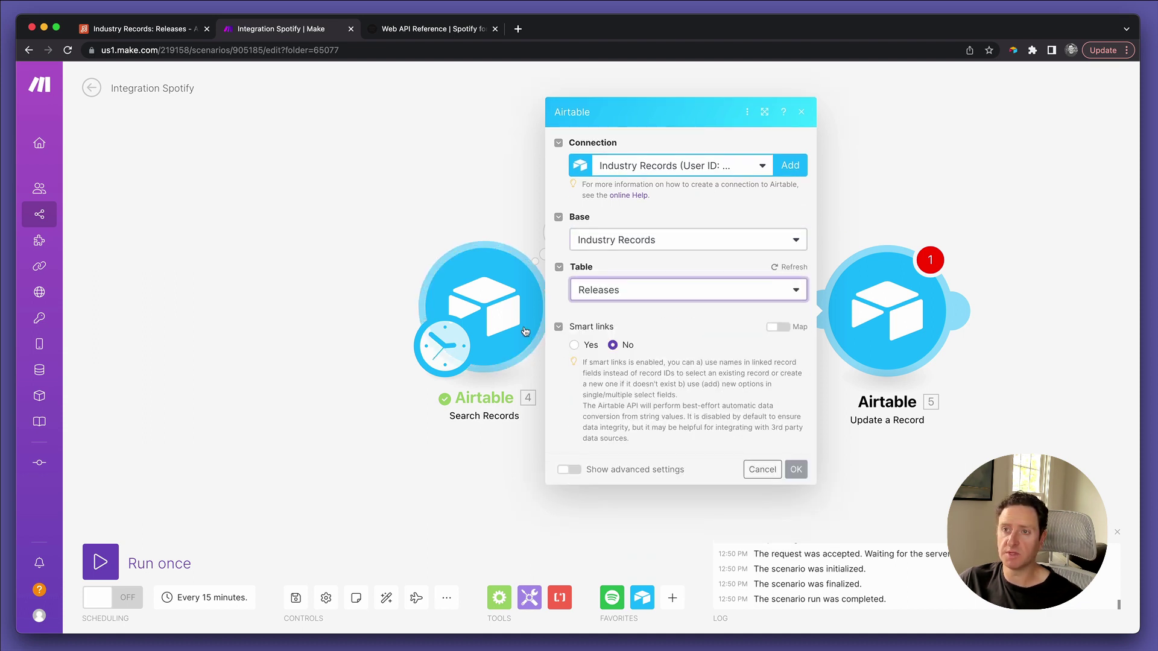
Step: Find the record ID among the mappable items by searching for "id" and map Airtable Search Records' ID into Record ID
click(641, 313)
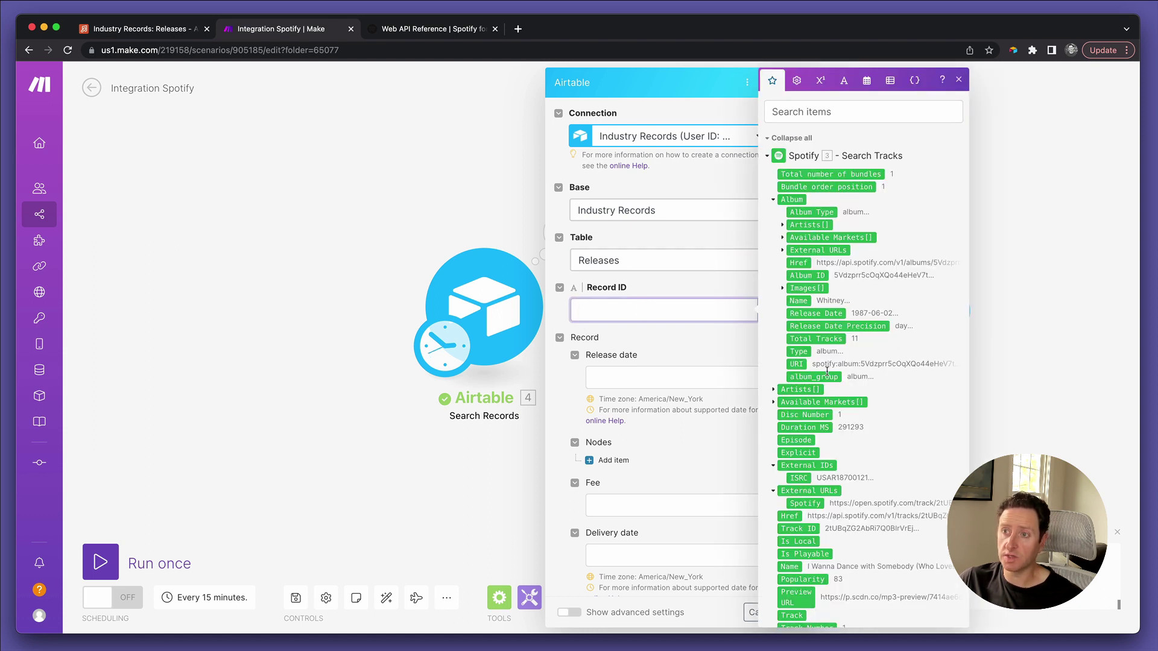
drag(823, 375, 742, 374)
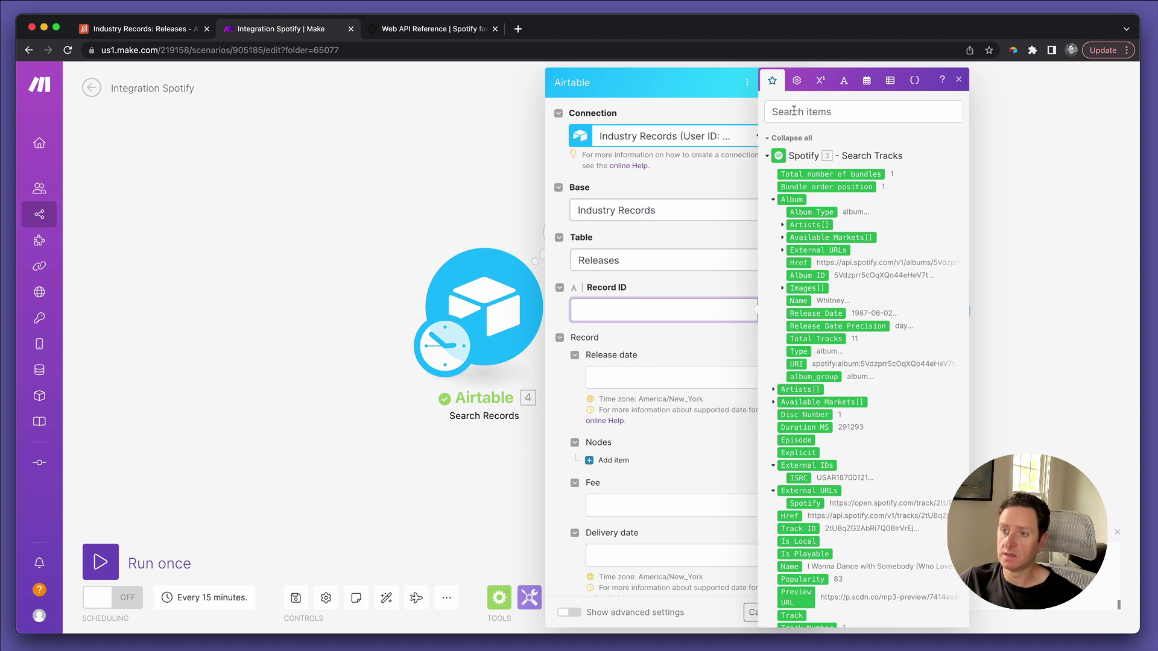
click(793, 111)
text(id)
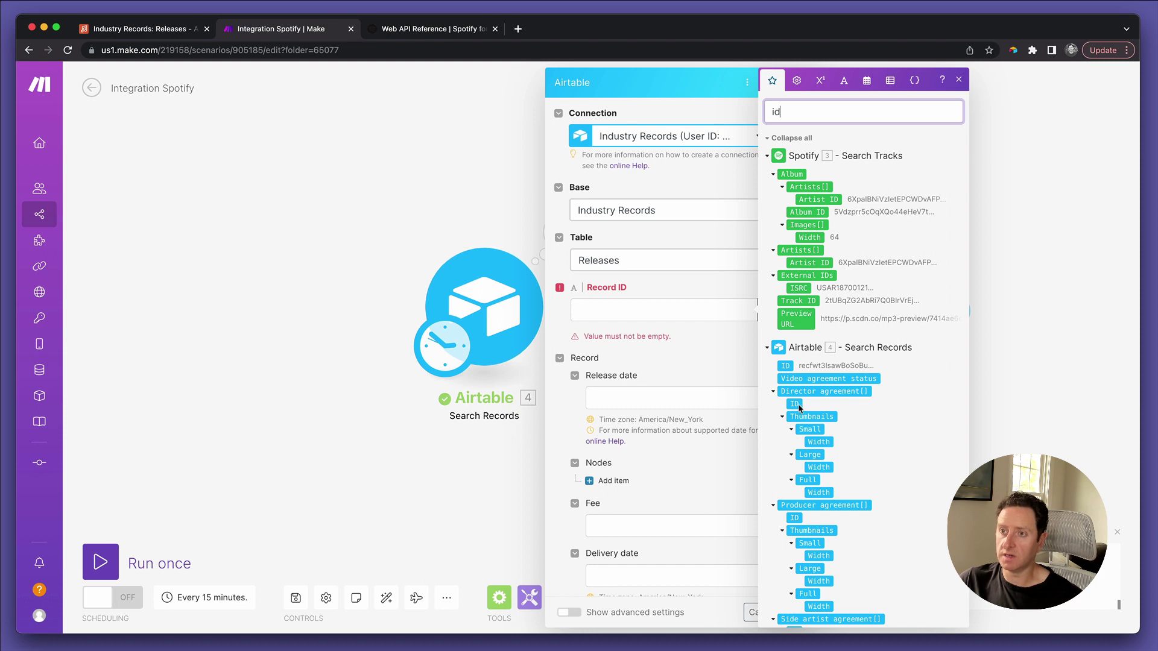
drag(799, 408, 772, 386)
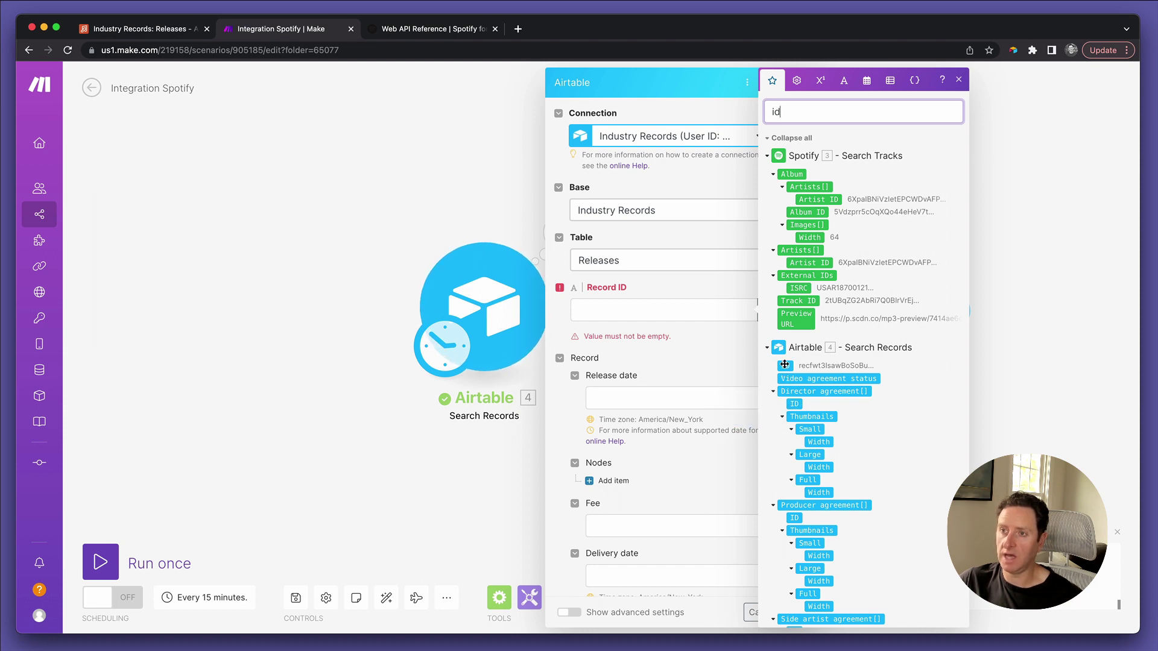
click(784, 364)
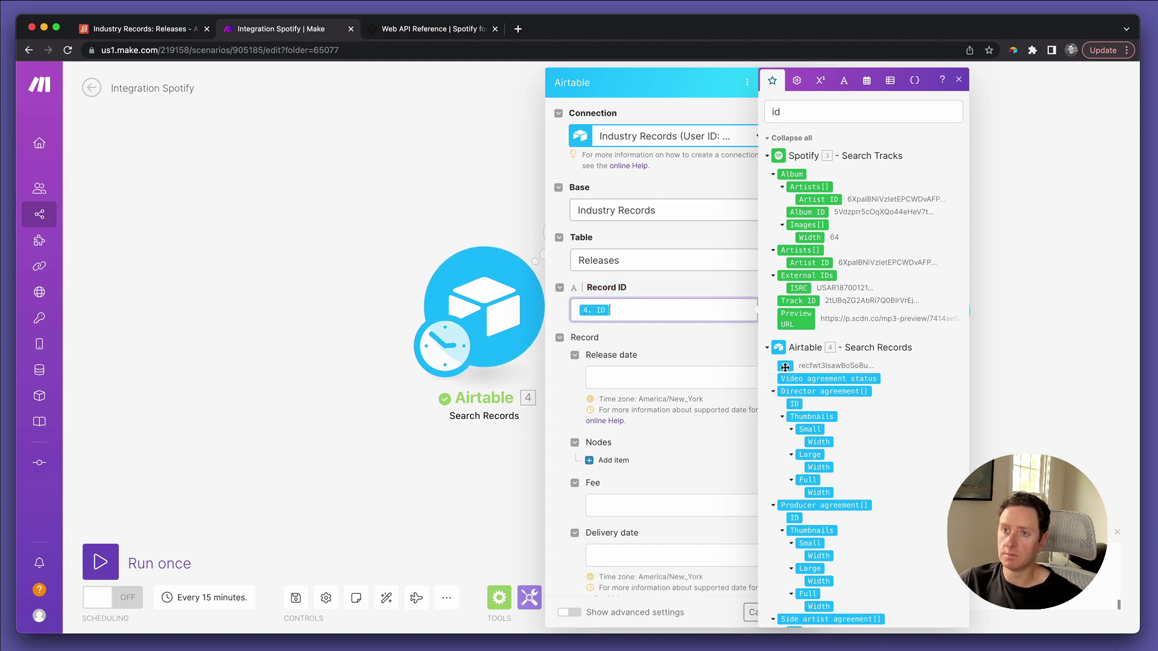
click(710, 348)
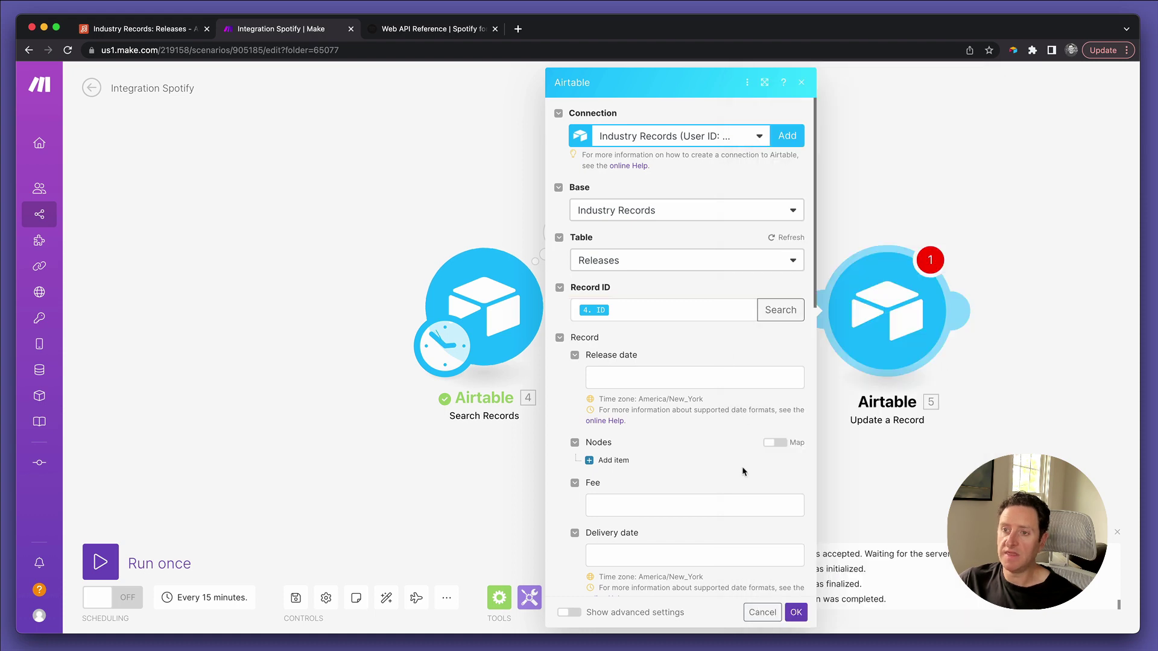
Step: Map Spotify's External IDs ISRC value into the record's ISRC field and save the Update a Record settings
scroll(743, 468, down, 15)
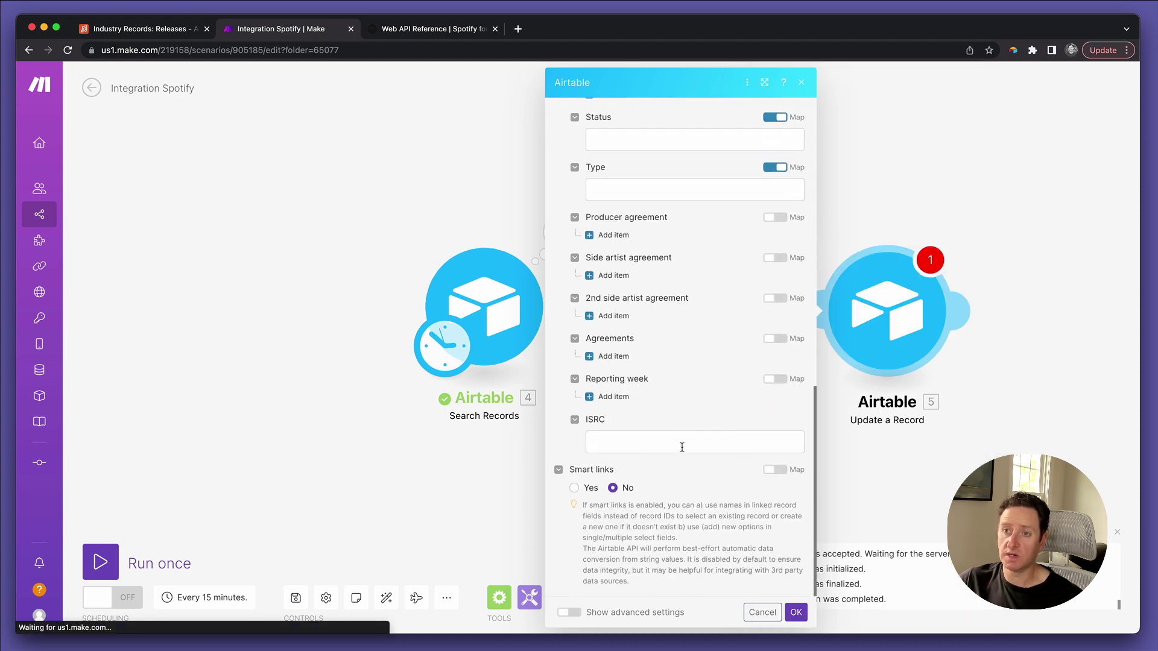
click(682, 447)
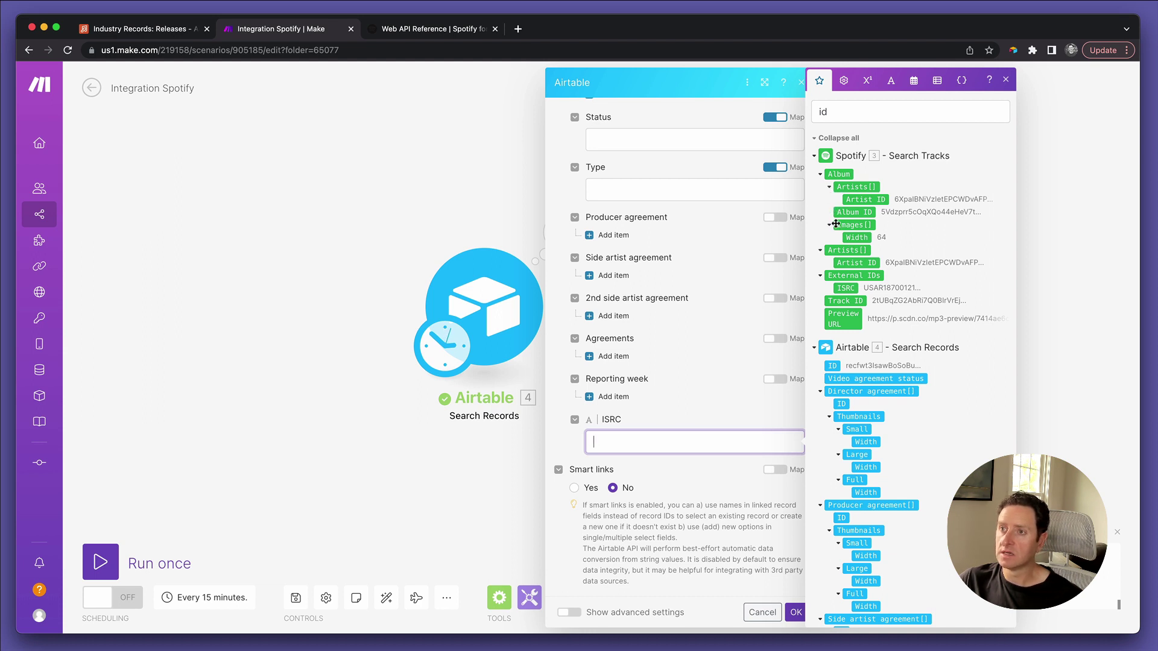
click(846, 289)
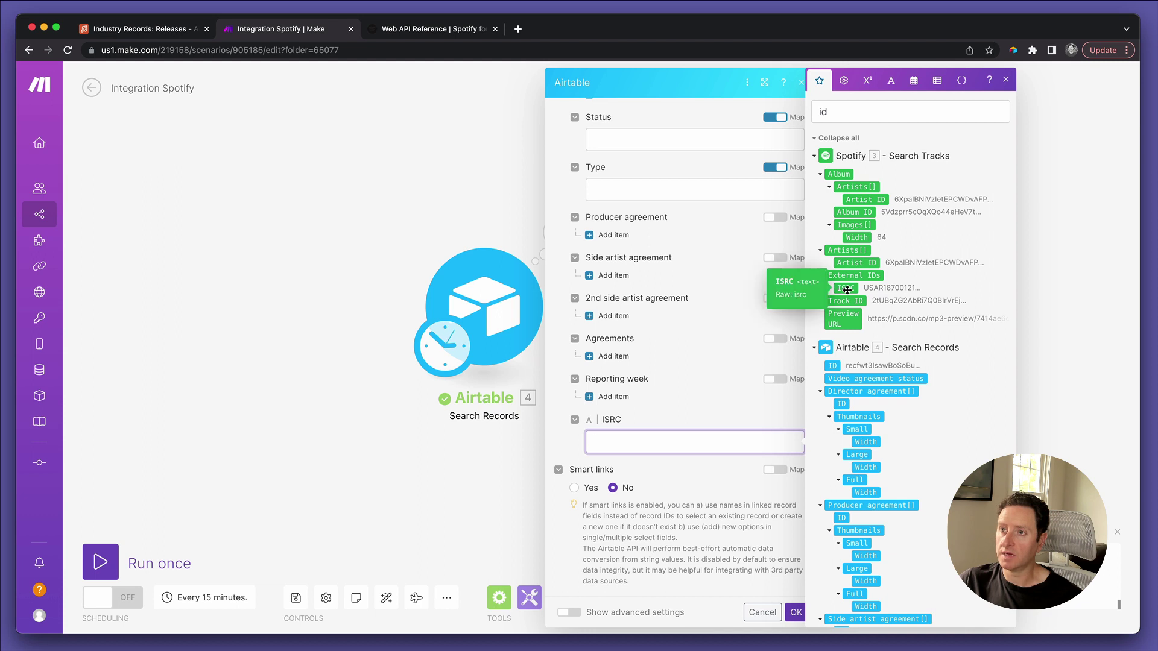
click(796, 613)
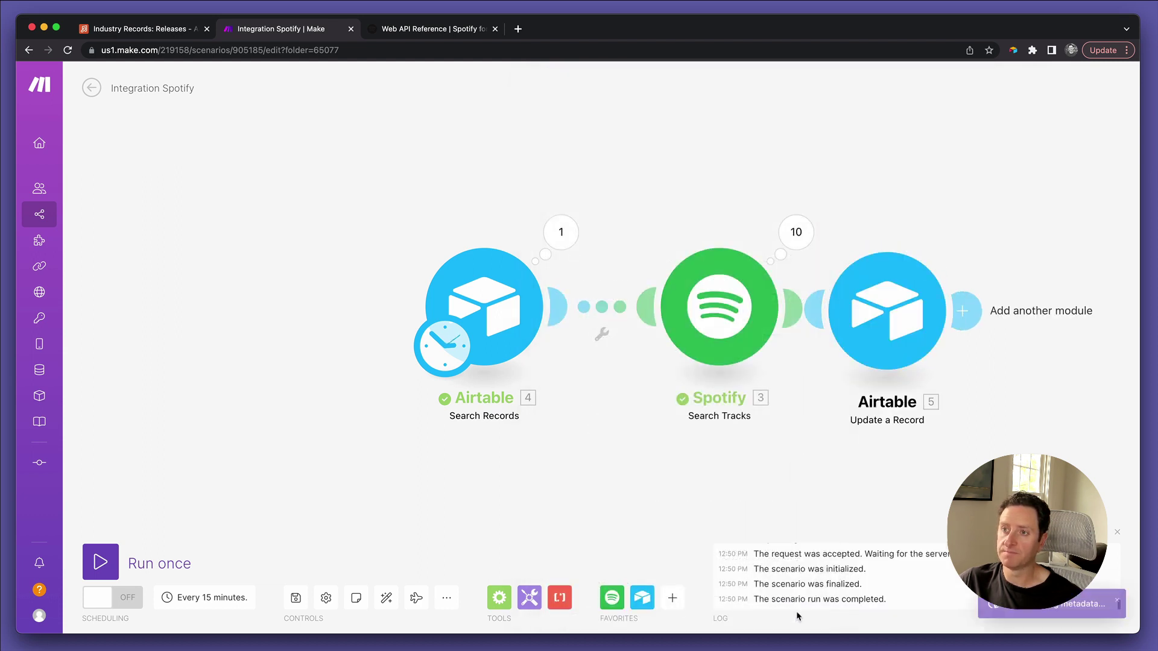
Step: Rearrange the three modules on the canvas so they sit in a row with space between them
drag(549, 316, 419, 287)
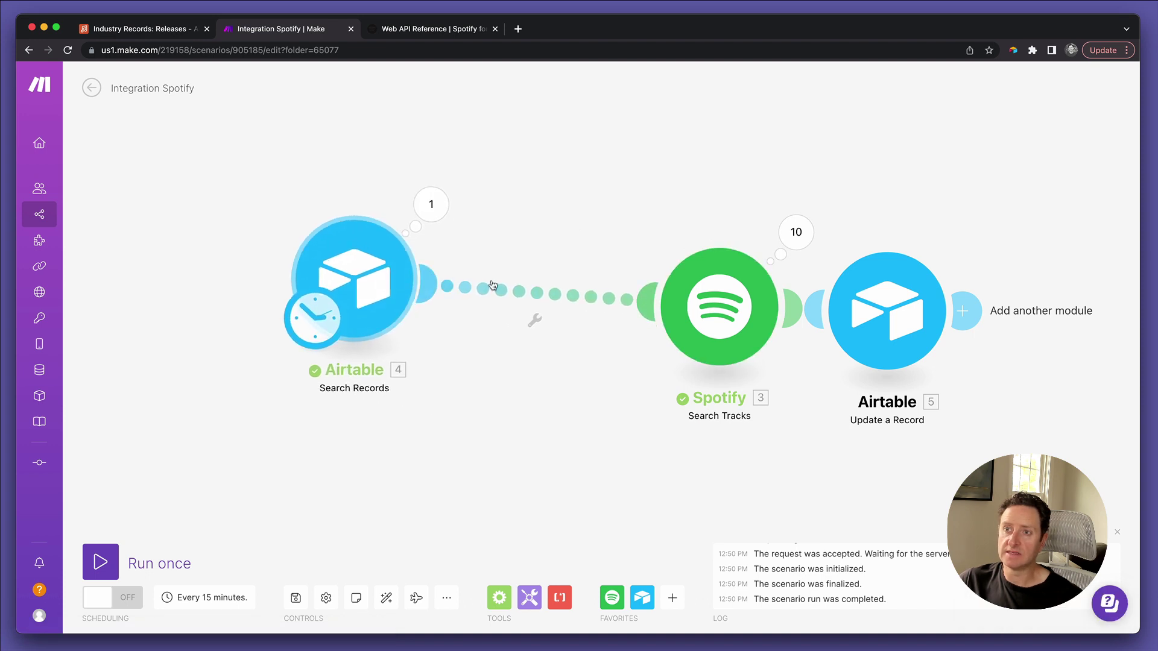
drag(701, 303, 615, 275)
drag(887, 308, 885, 289)
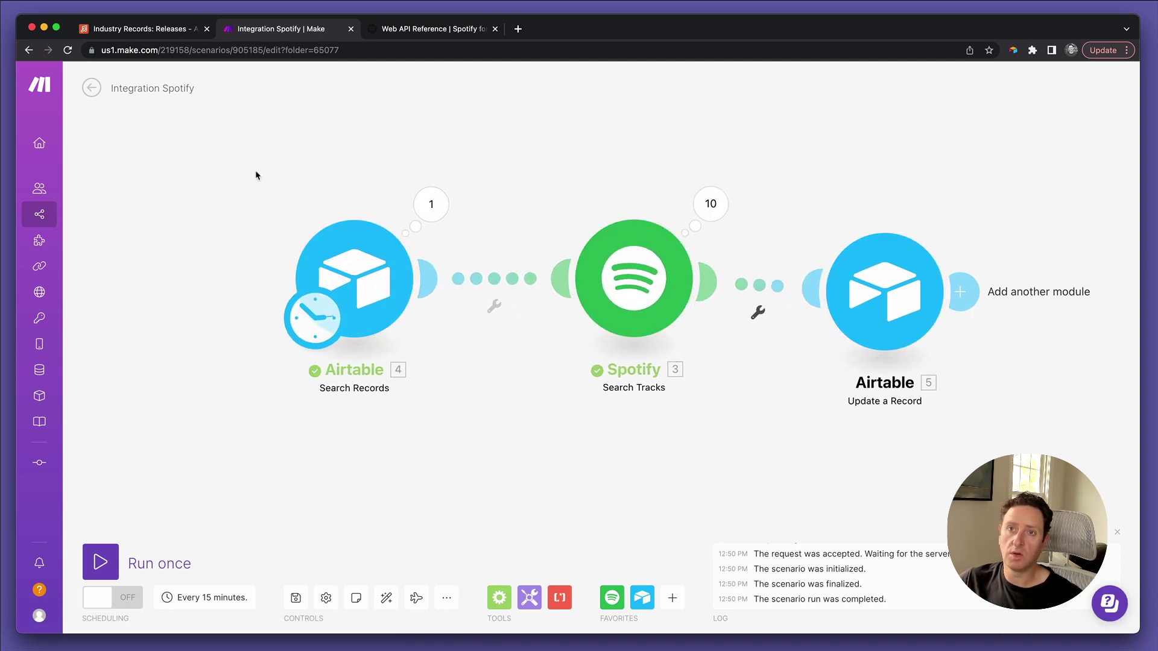
Step: Split the Airtable Releases tab into its own browser window and arrange it beside the Make scenario window
click(138, 30)
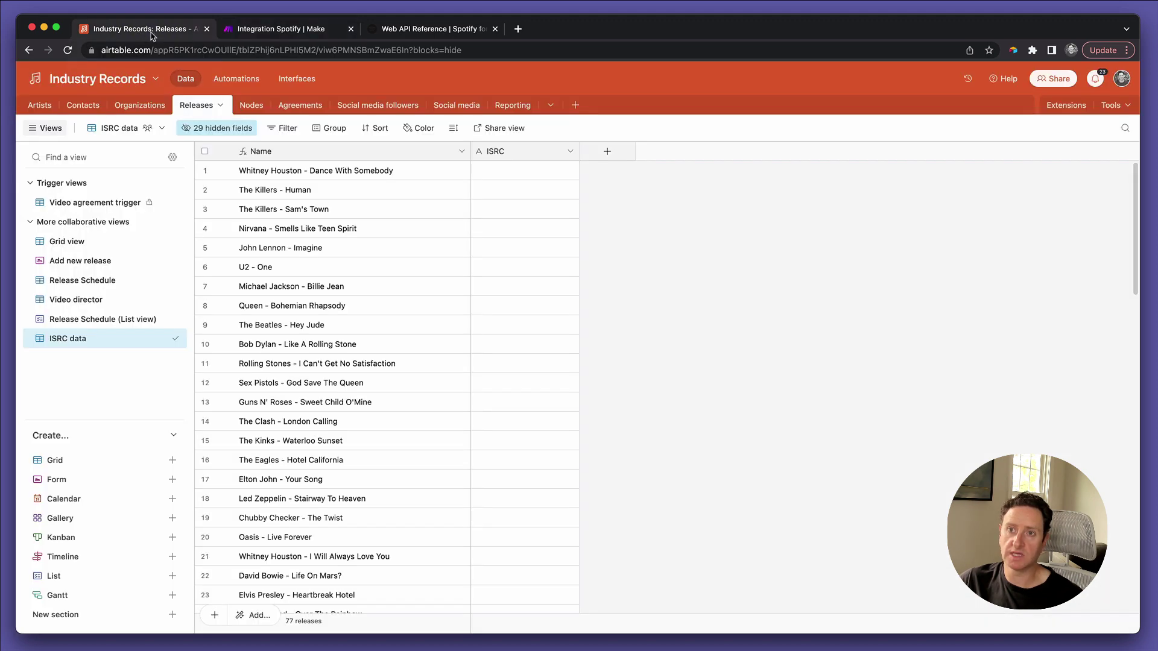
drag(151, 36, 452, 35)
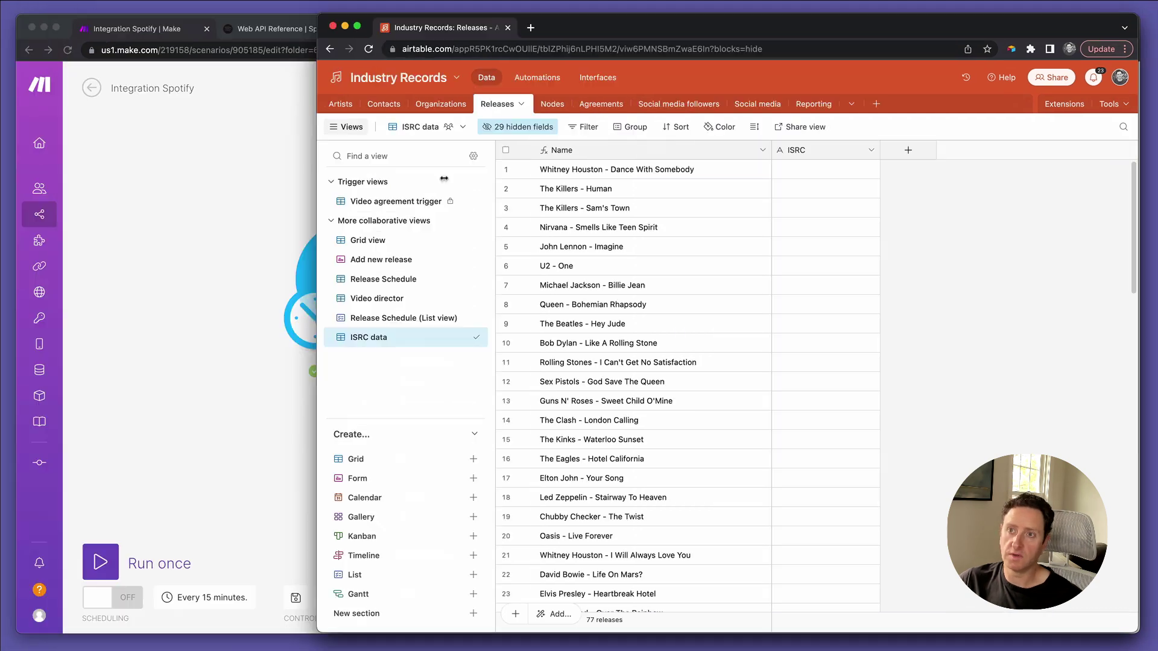
key(ctrl+alt+g)
click(693, 136)
key(ctrl+alt+e)
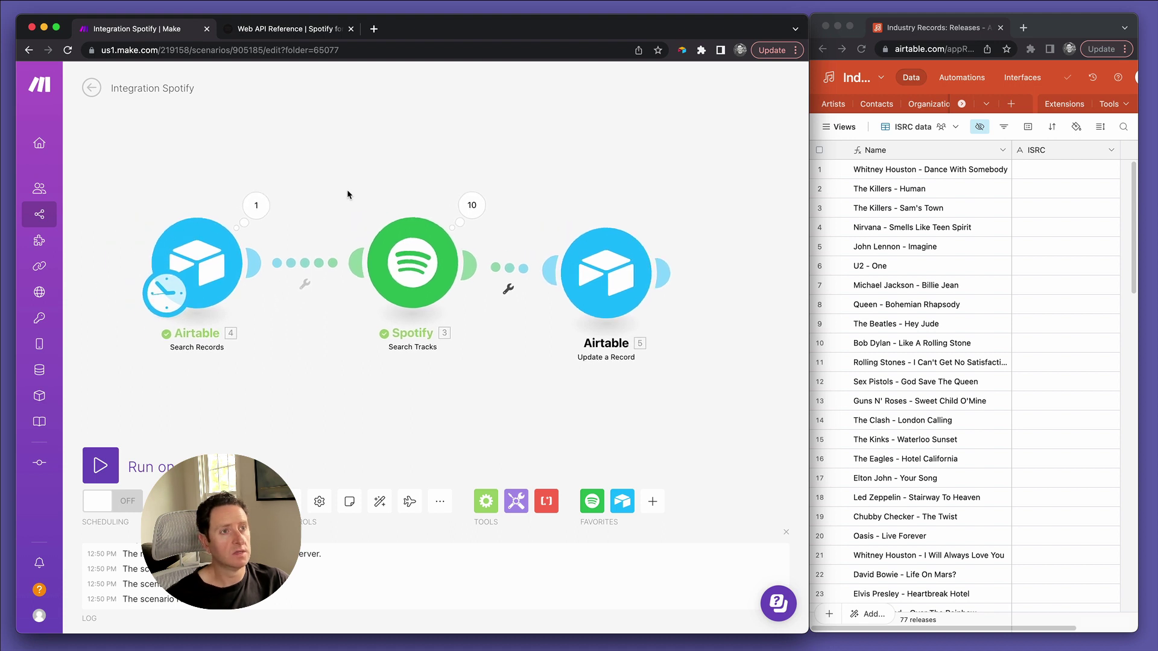
Step: Select the ISRC cells of the first ten releases in Airtable and run the Make scenario once
click(1047, 177)
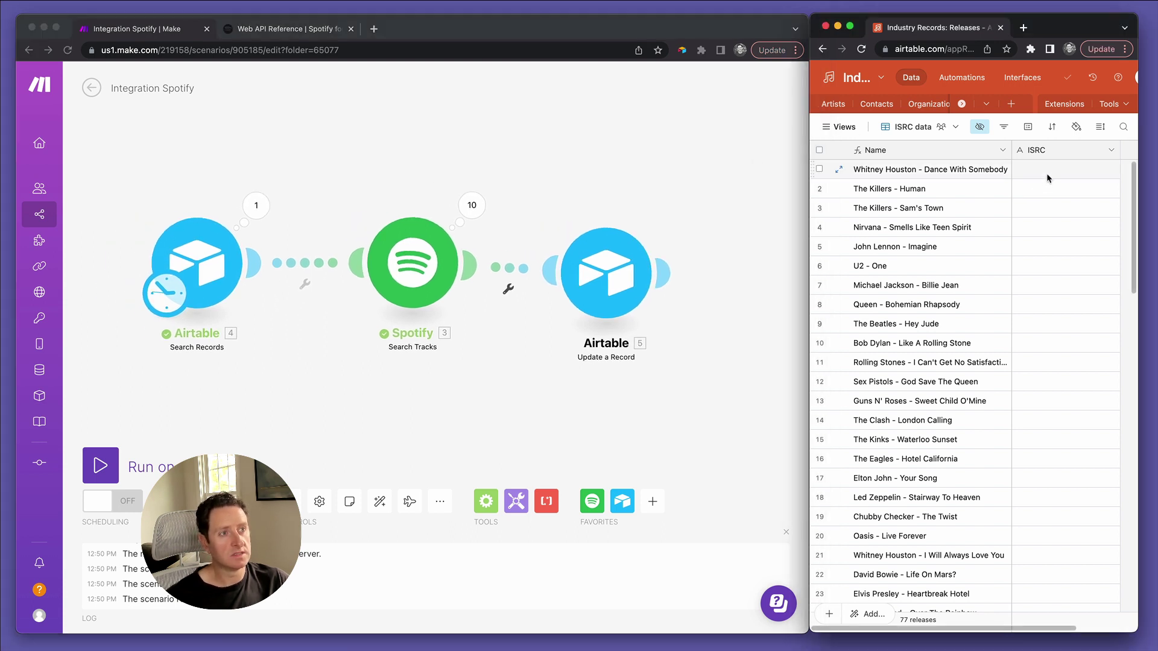
drag(1055, 175, 1044, 354)
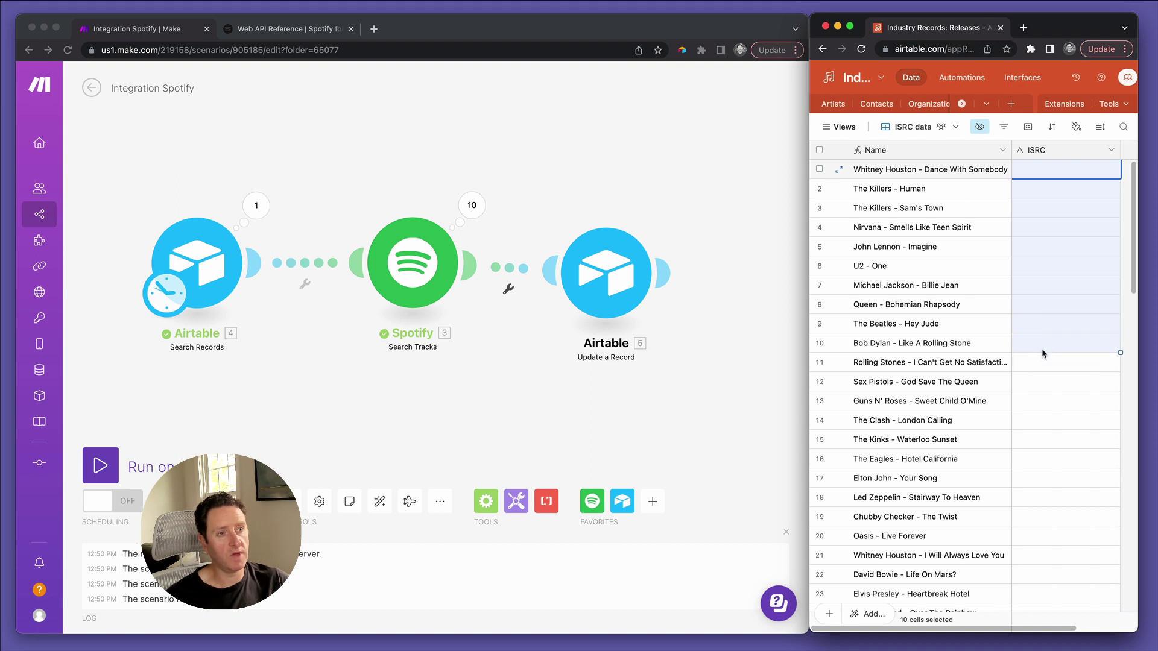
click(447, 382)
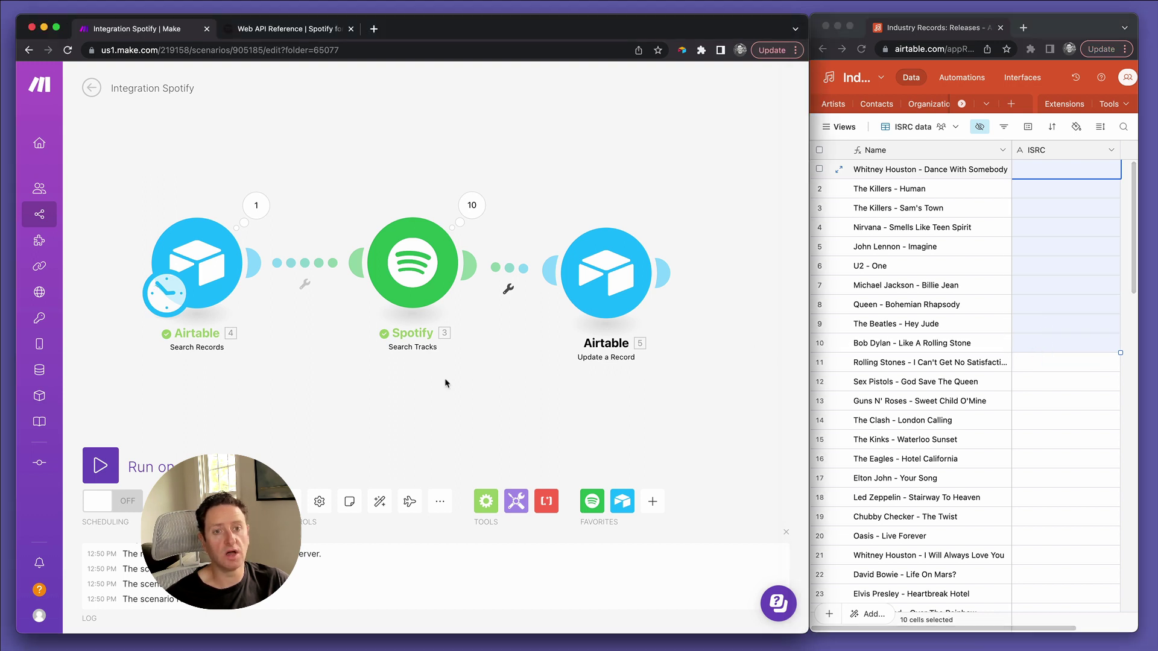
click(111, 476)
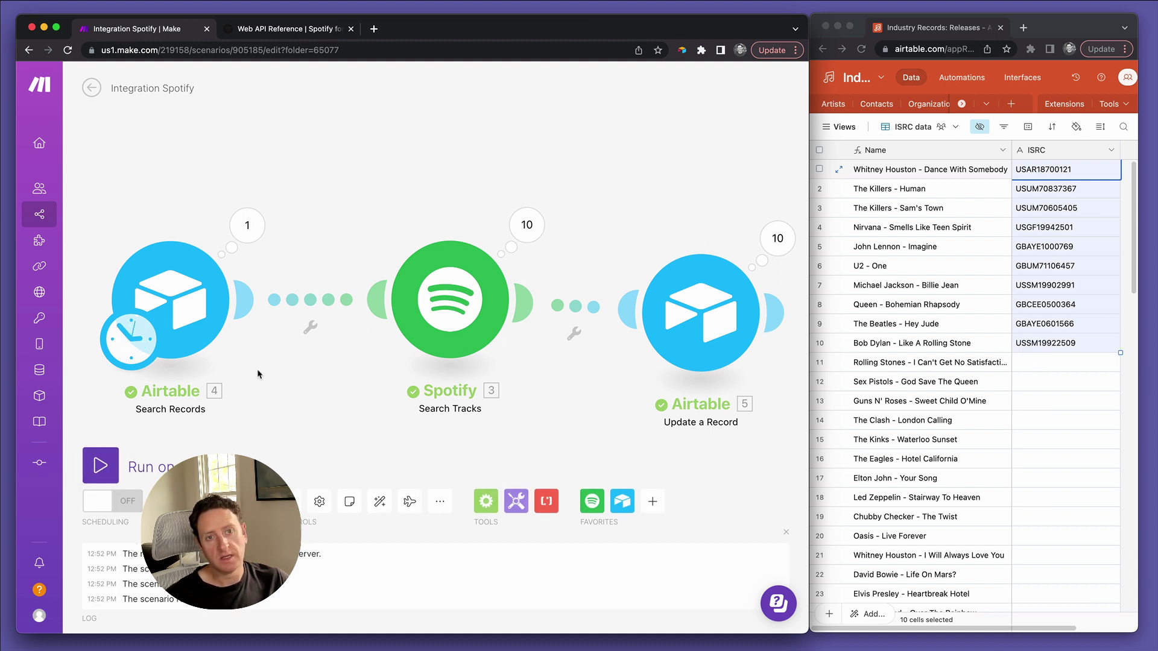
Step: Review the Airtable Search Records module's settings and dismiss them
click(175, 304)
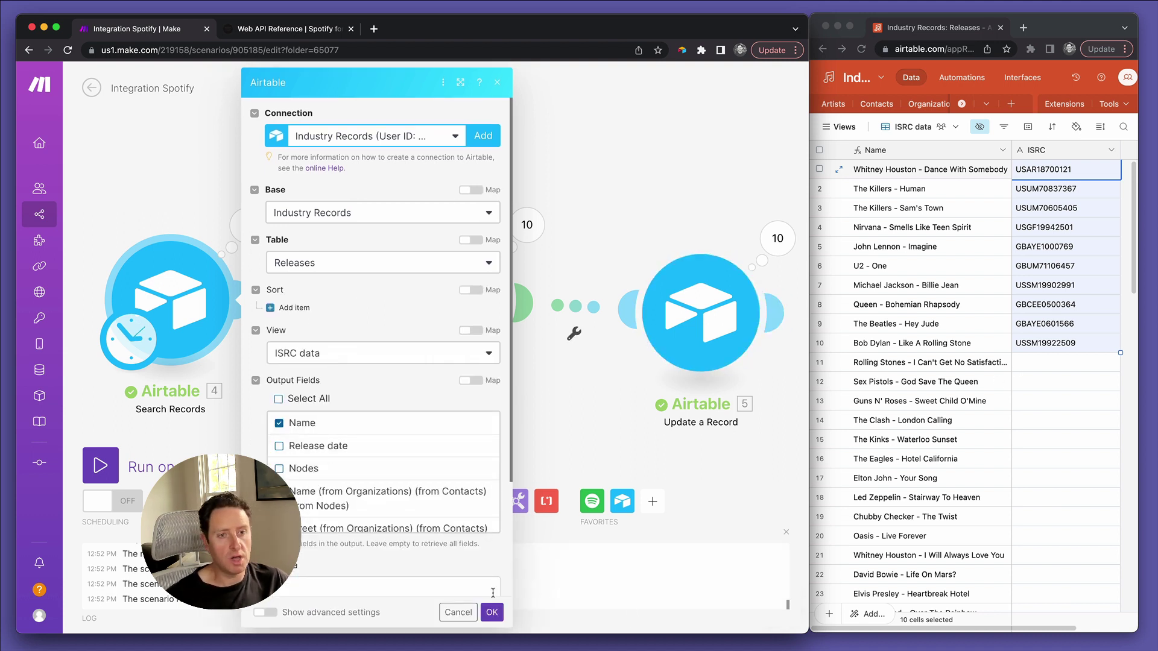
click(457, 612)
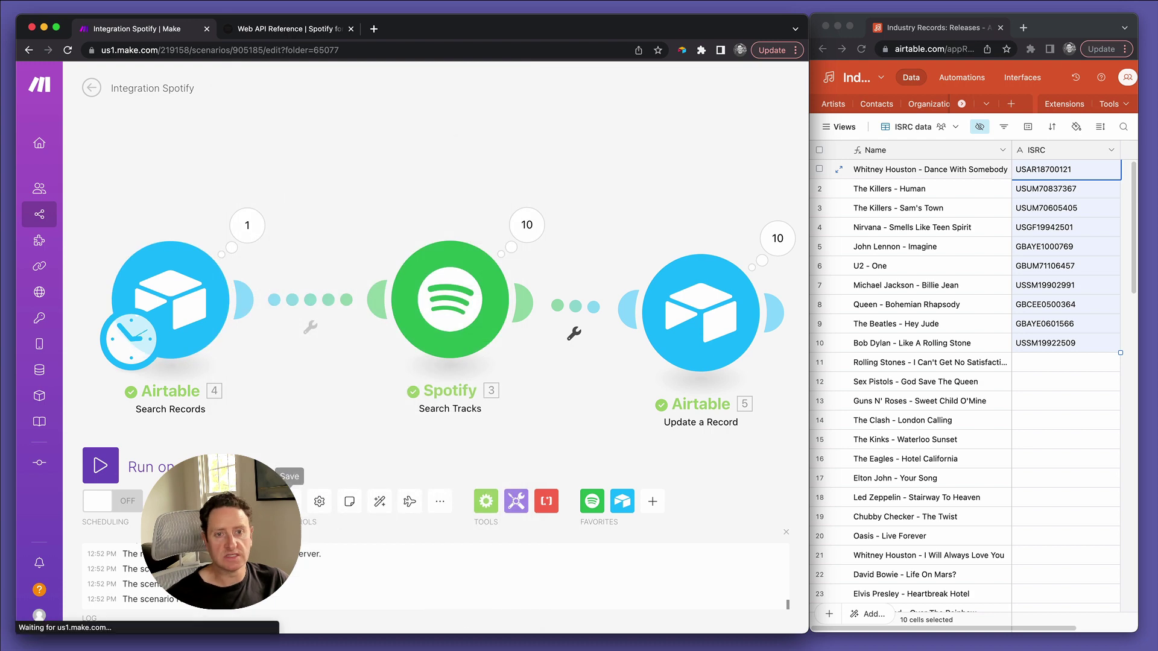